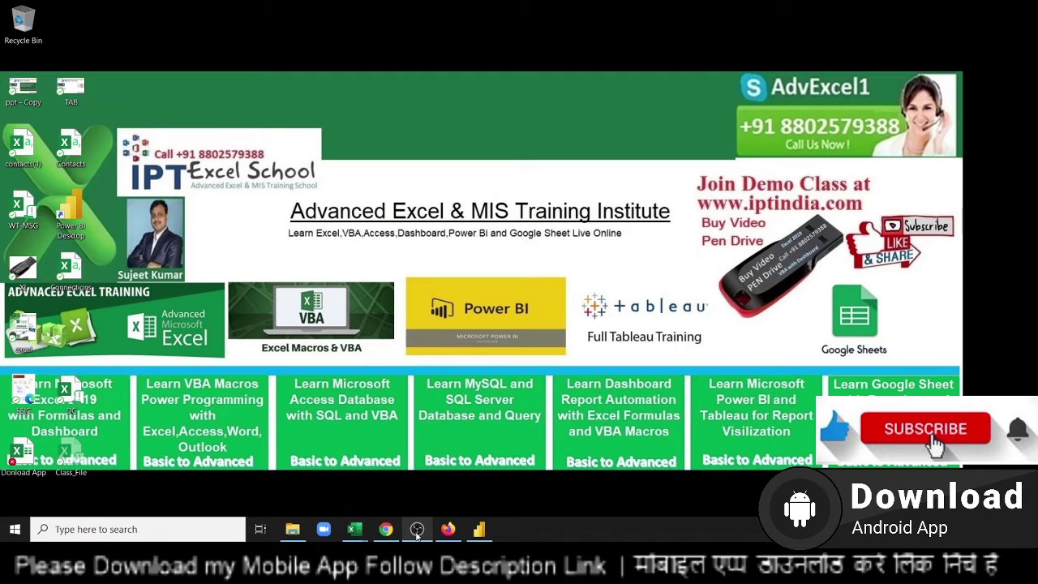
Restore the Power BI Desktop window to its empty report page listing the Data fields
{"action": "left_click", "coordinate": [491, 538]}
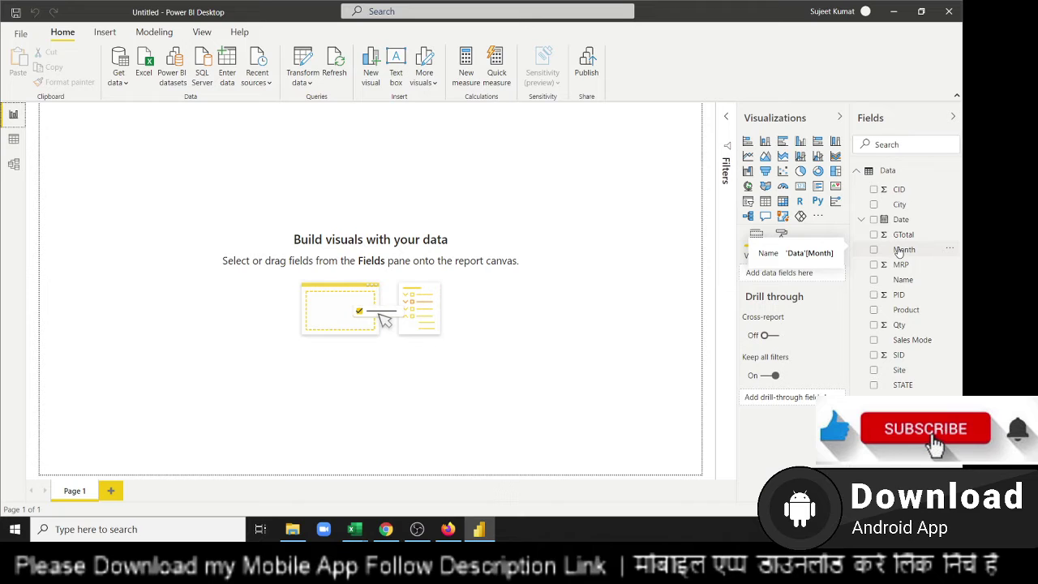
Build a column chart of Qty by Month and enlarge it on the page
{"action": "left_click", "coordinate": [874, 250]}
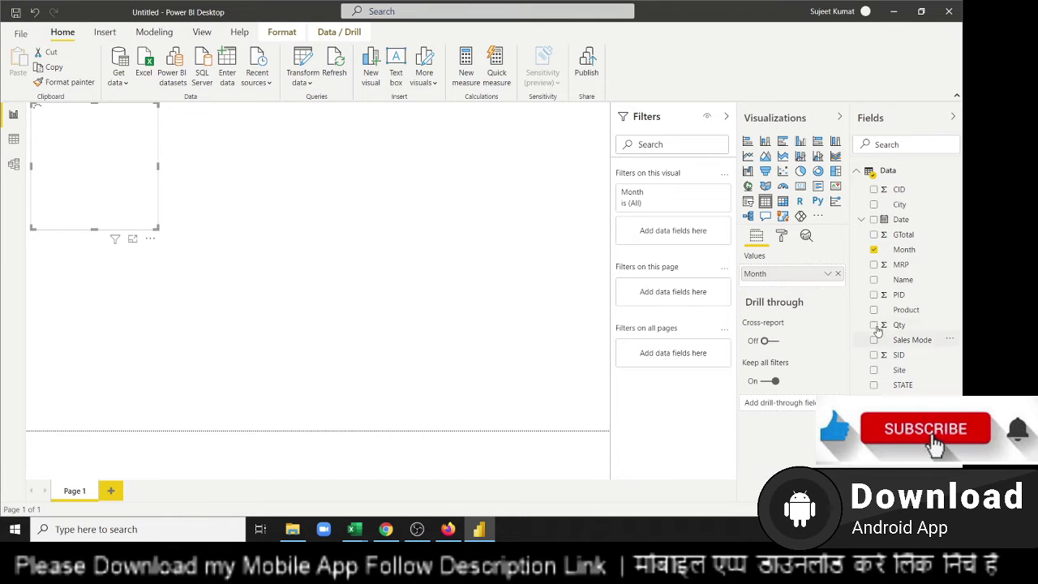
{"action": "left_click", "coordinate": [873, 325]}
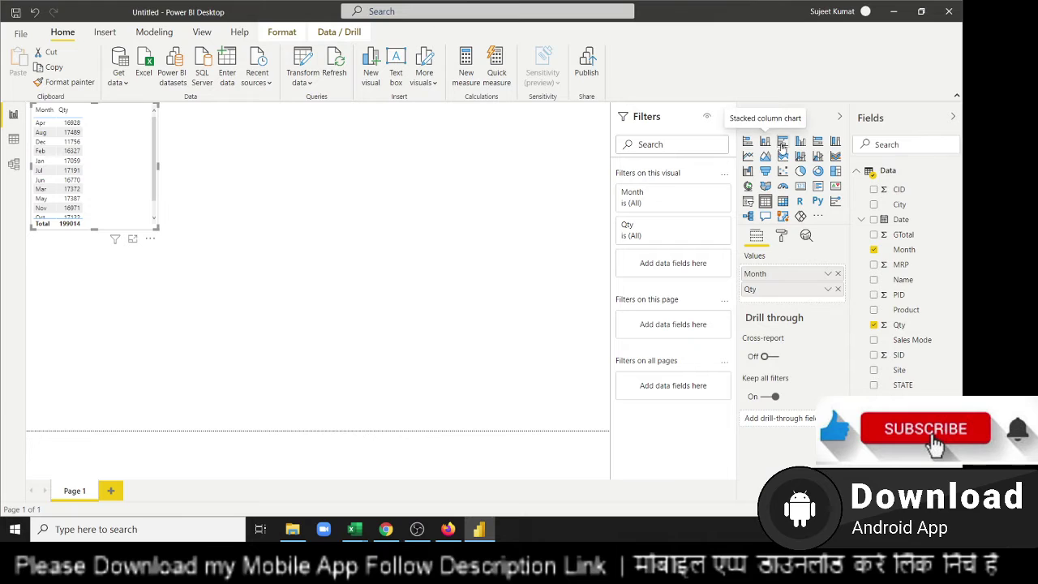
{"action": "left_click", "coordinate": [800, 143]}
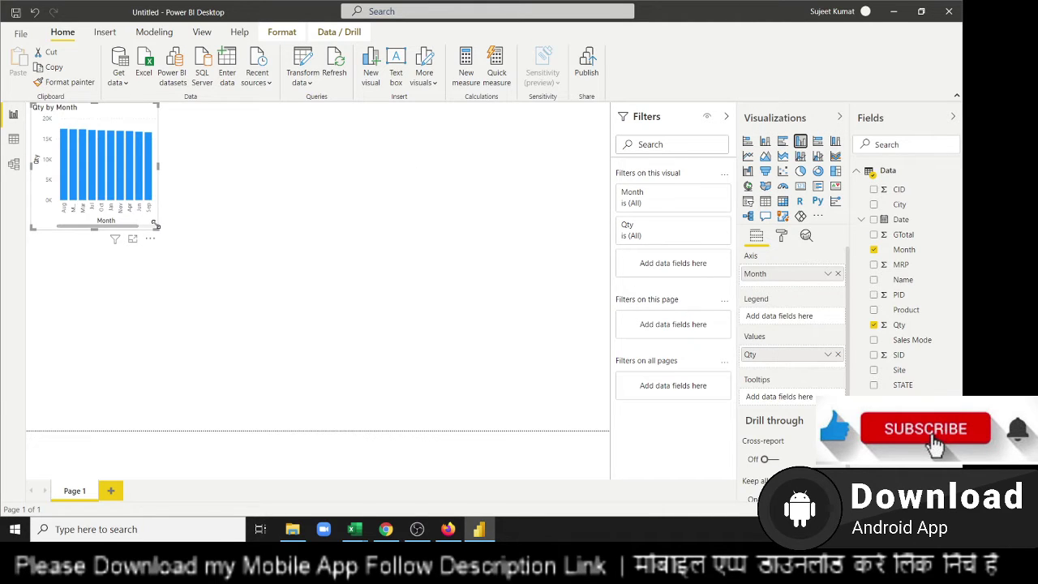
{"action": "left_click_drag", "start_coordinate": [155, 224], "coordinate": [278, 302]}
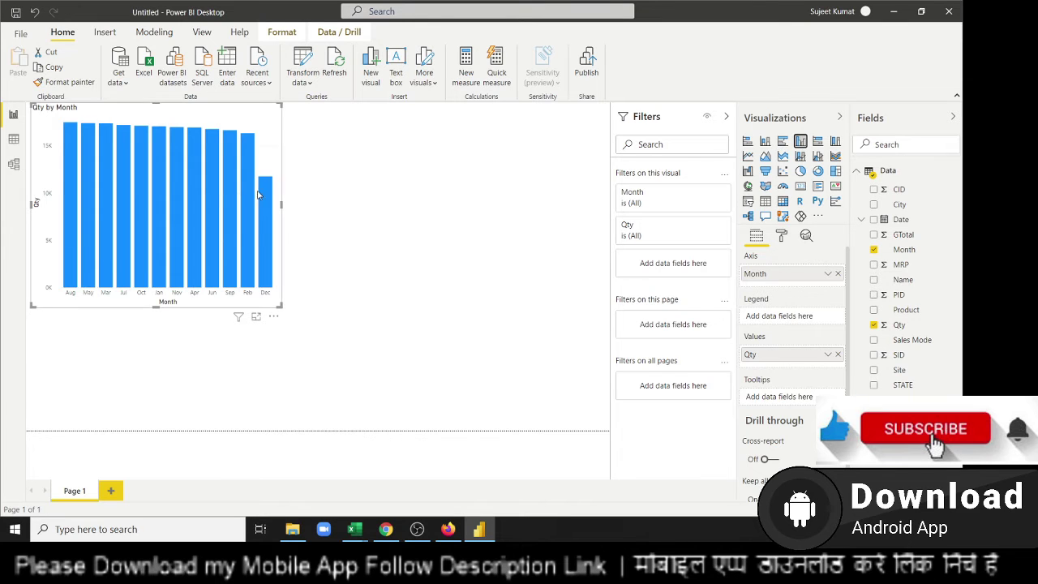
Add a slicer at the upper middle of the page and fill it with Product
{"action": "left_click", "coordinate": [345, 214]}
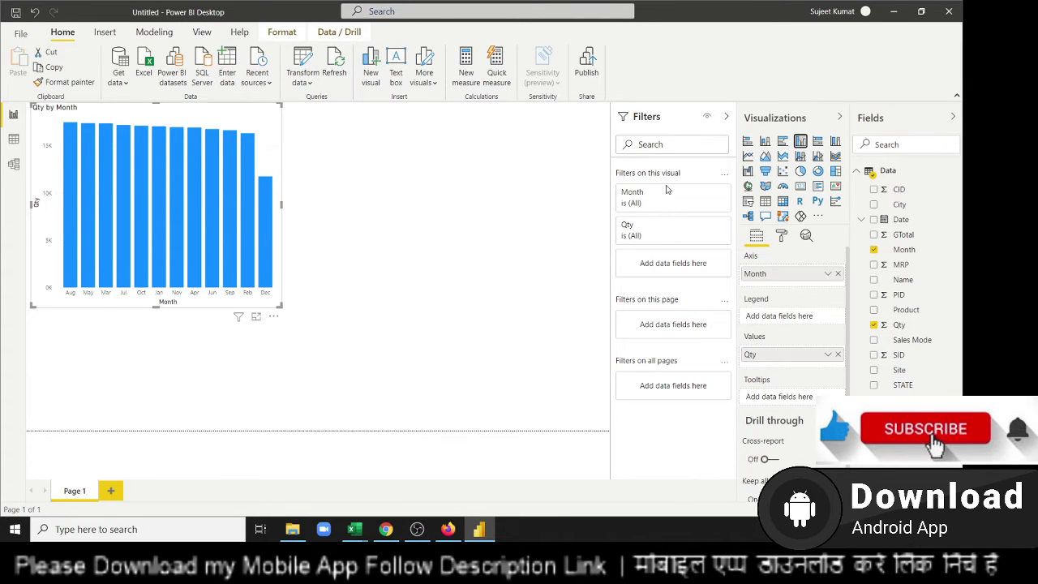
{"action": "left_click", "coordinate": [750, 202]}
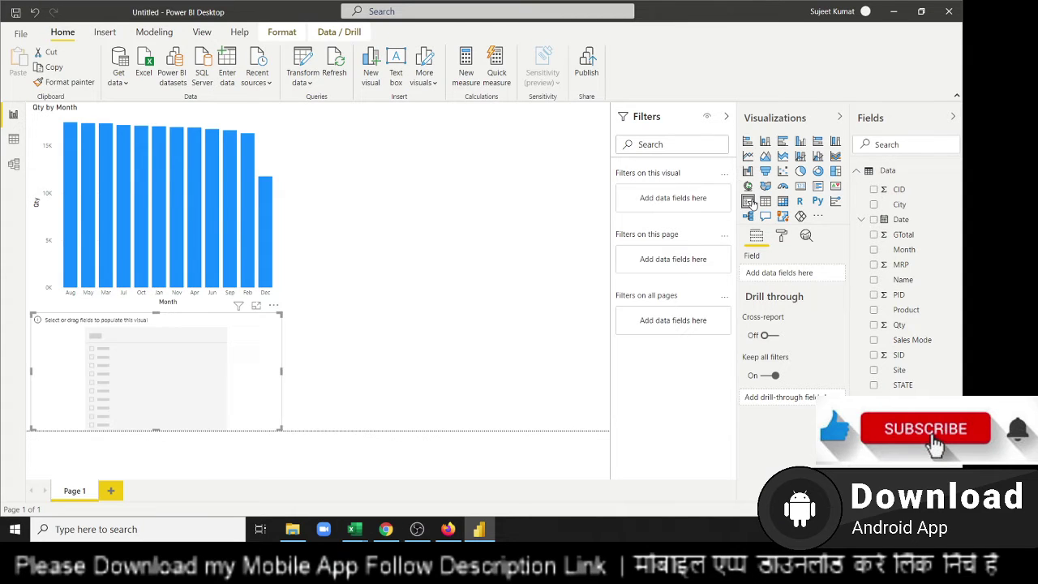
{"action": "mouse_move", "coordinate": [219, 316]}
{"action": "left_mouse_down"}
{"action": "mouse_move", "coordinate": [487, 132]}
{"action": "mouse_move", "coordinate": [478, 111]}
{"action": "left_mouse_up"}
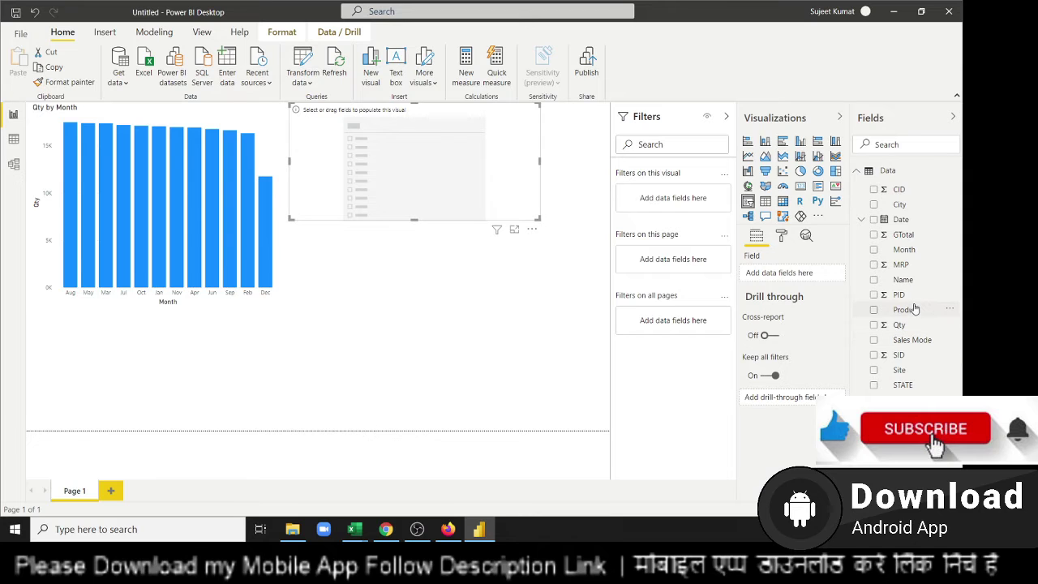
{"action": "left_click_drag", "start_coordinate": [910, 312], "coordinate": [444, 199]}
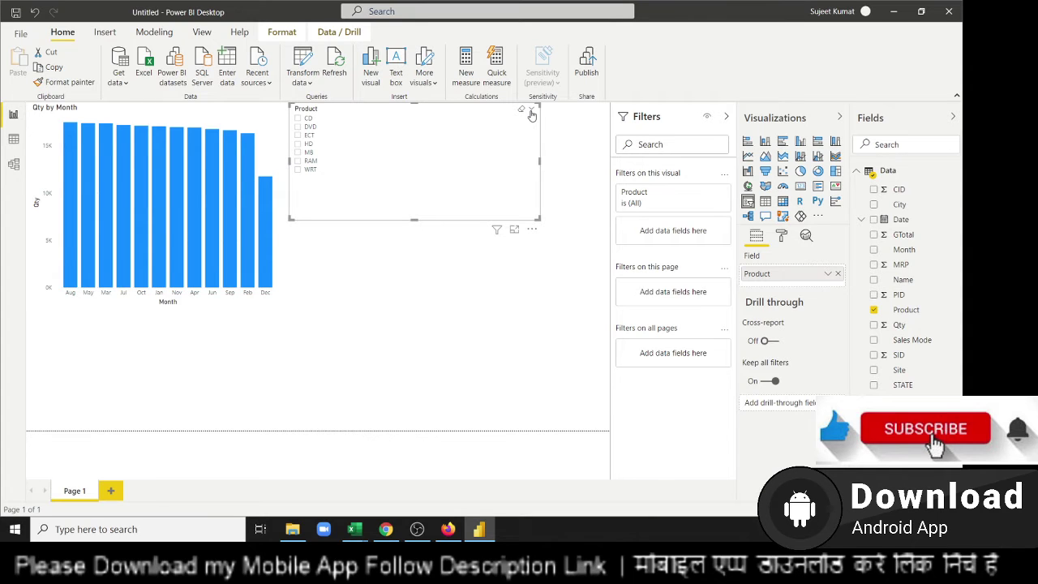
Switch the Product slicer to Dropdown style, shrink it, and select RAM
{"action": "left_click", "coordinate": [531, 113]}
{"action": "left_click", "coordinate": [510, 135]}
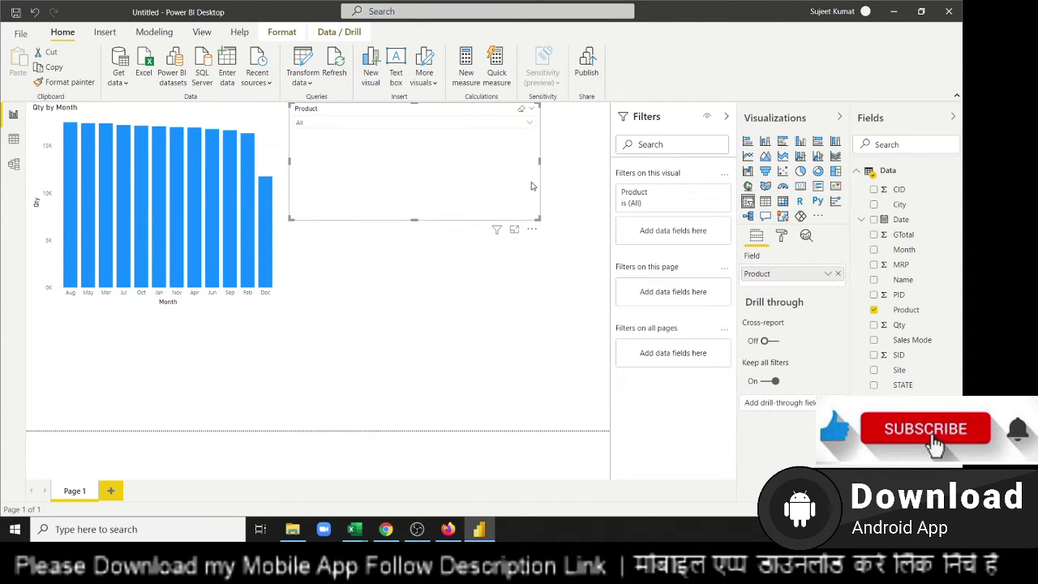
{"action": "left_click_drag", "start_coordinate": [536, 217], "coordinate": [403, 142]}
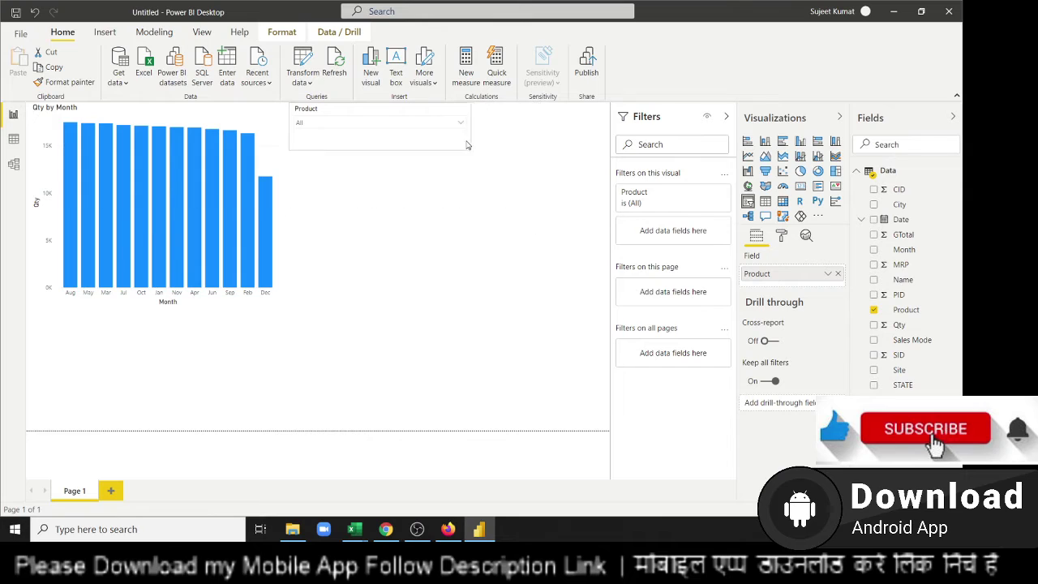
{"action": "left_click", "coordinate": [395, 123]}
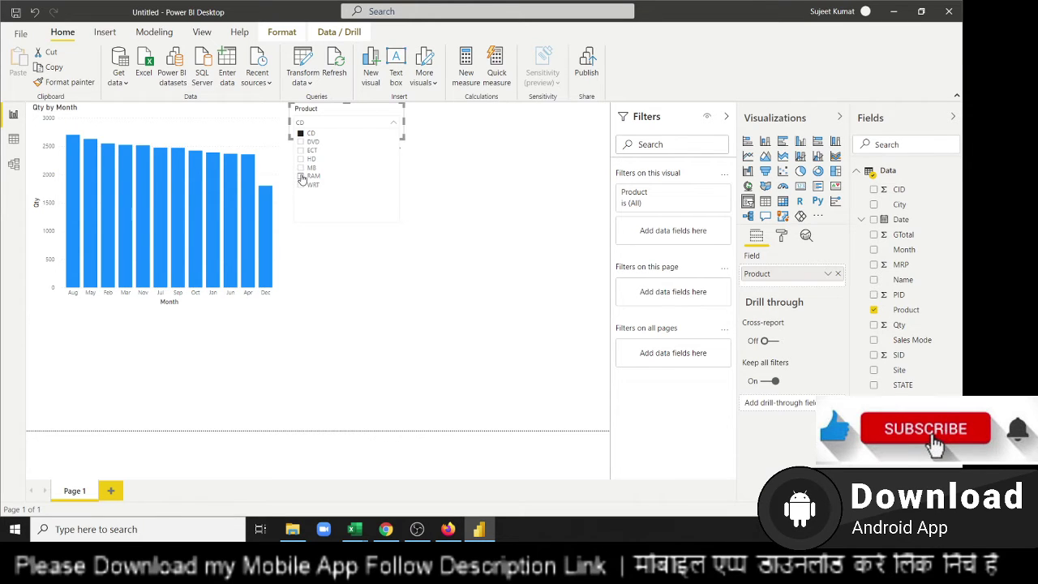
{"action": "left_click", "coordinate": [301, 177]}
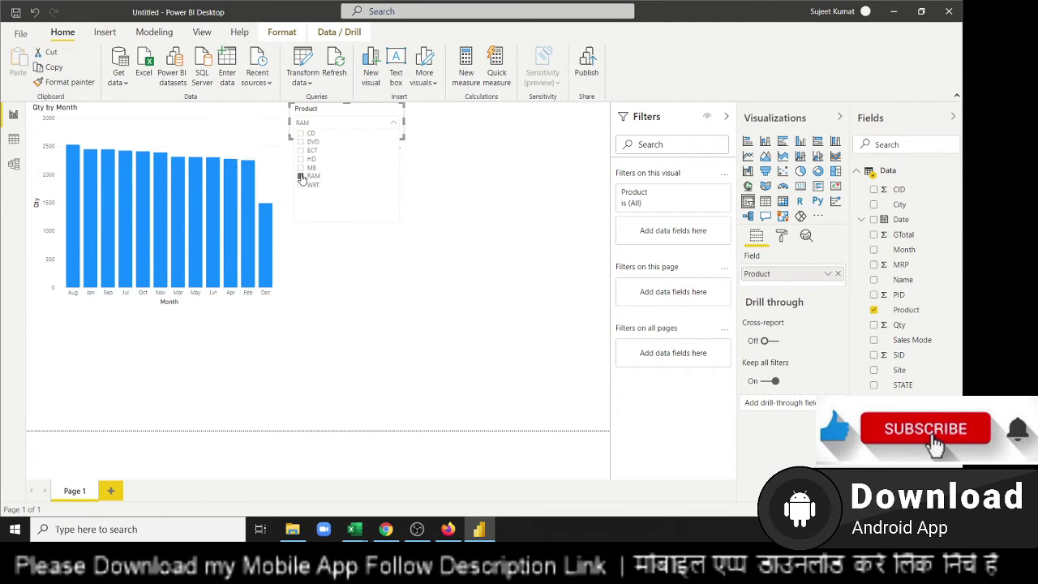
{"action": "left_click", "coordinate": [330, 267]}
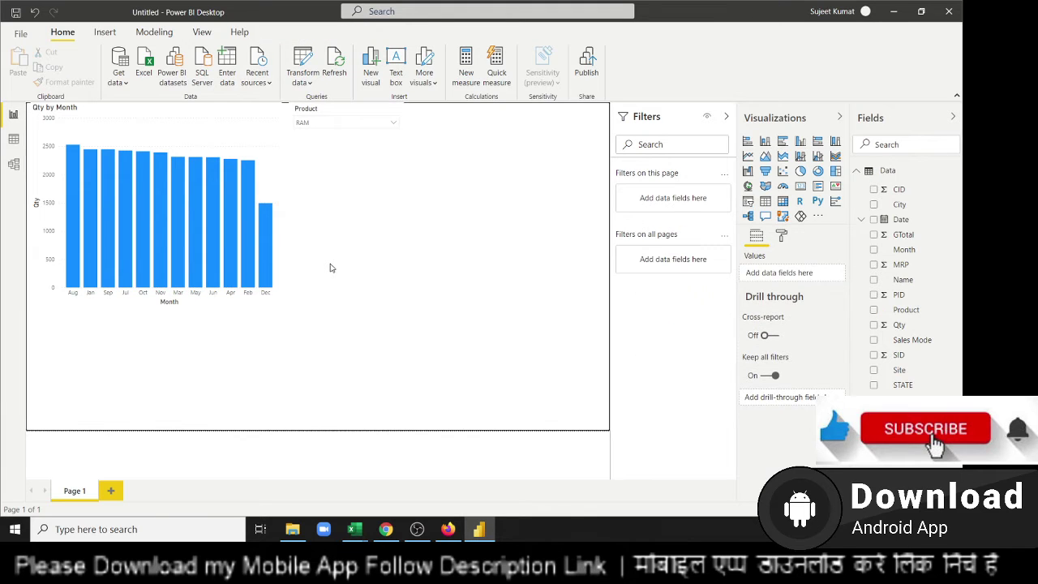
{"action": "left_click", "coordinate": [766, 215]}
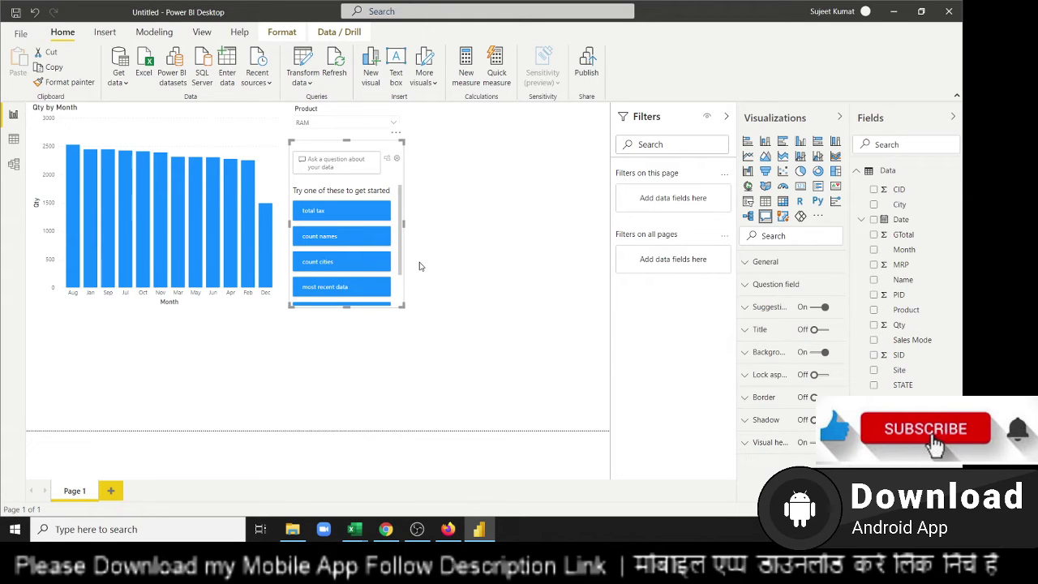
{"action": "key", "text": "Delete"}
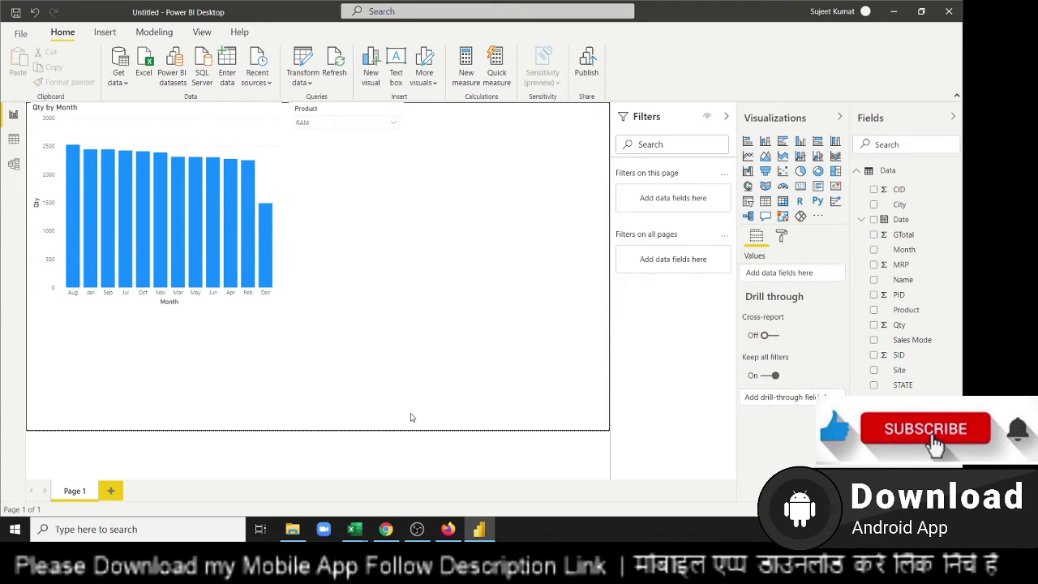
{"action": "left_click", "coordinate": [912, 283]}
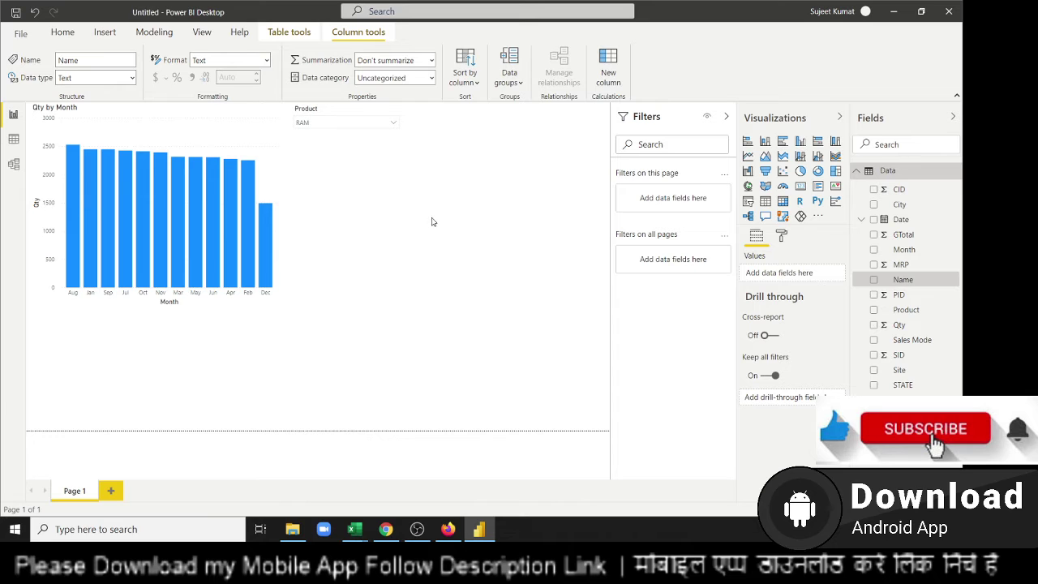
{"action": "left_click", "coordinate": [928, 296]}
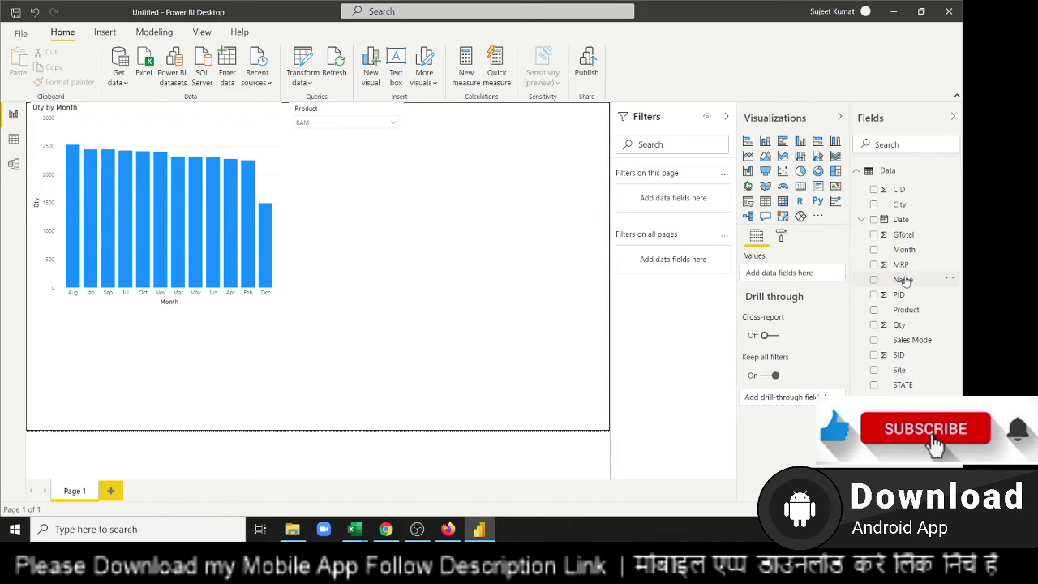
Build a Qty by Name funnel chart from the Name and Qty fields
{"action": "mouse_move", "coordinate": [904, 280]}
{"action": "left_mouse_down"}
{"action": "mouse_move", "coordinate": [455, 261]}
{"action": "mouse_move", "coordinate": [446, 243]}
{"action": "left_mouse_up"}
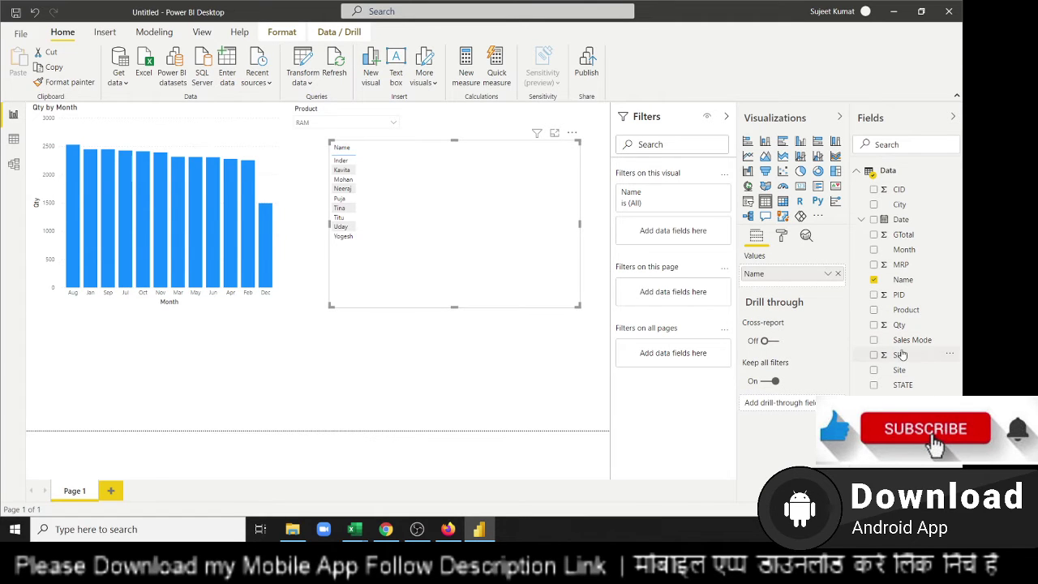
{"action": "left_click_drag", "start_coordinate": [901, 325], "coordinate": [496, 271]}
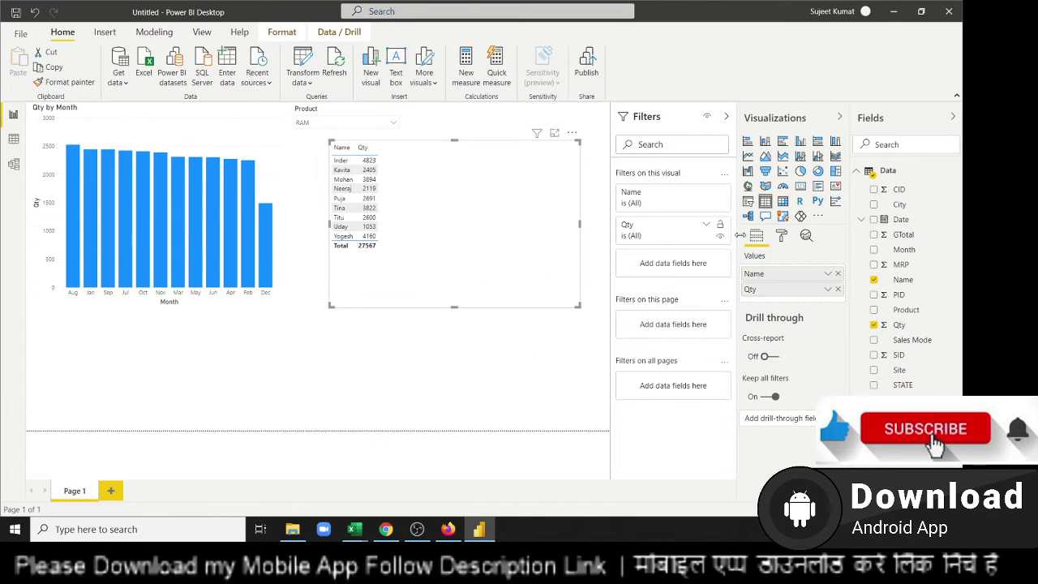
{"action": "left_click", "coordinate": [765, 173]}
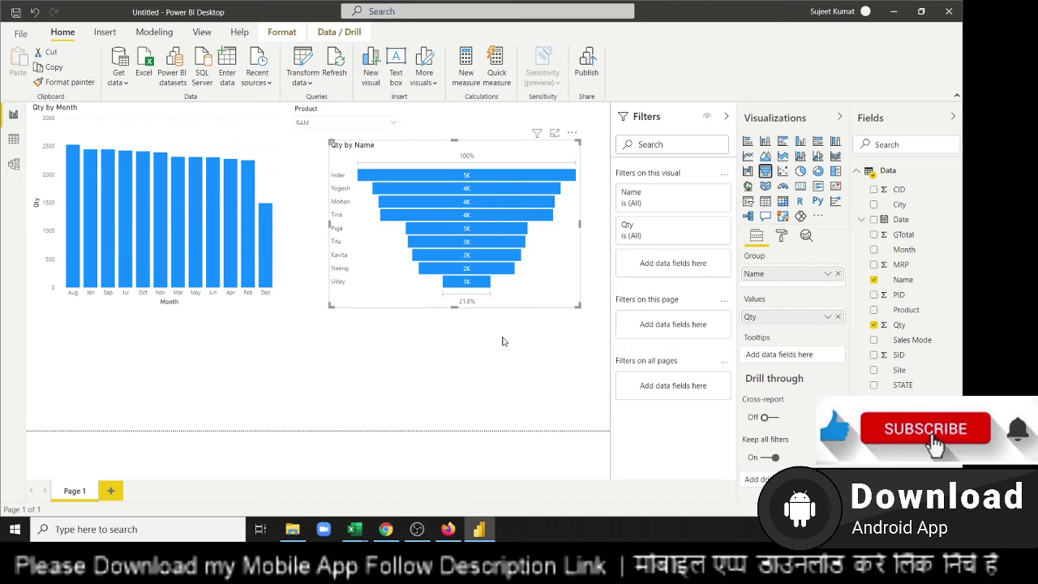
Change the Product slicer selection from RAM to HD
{"action": "left_click", "coordinate": [382, 136]}
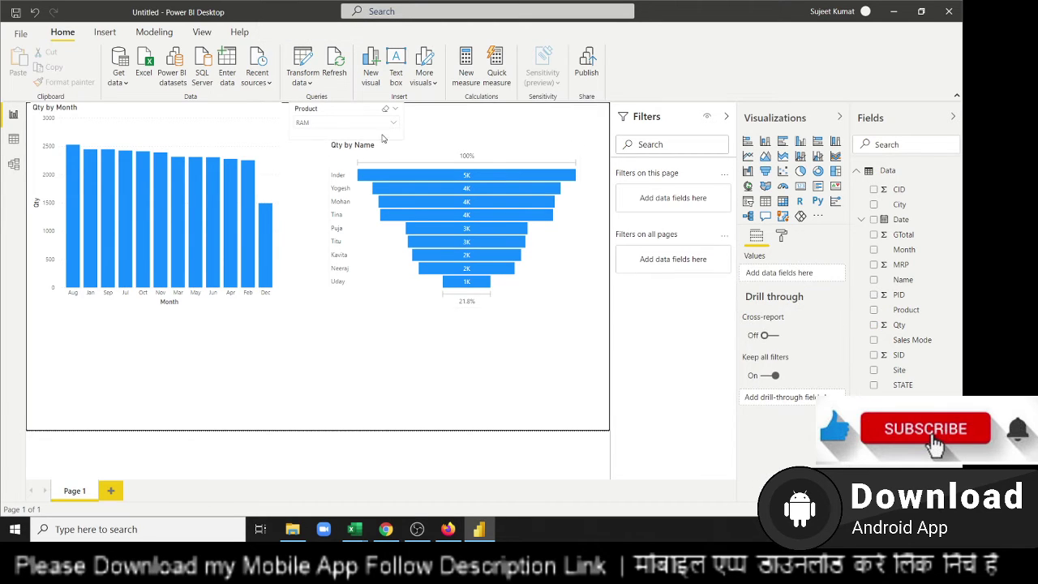
{"action": "left_click", "coordinate": [392, 124]}
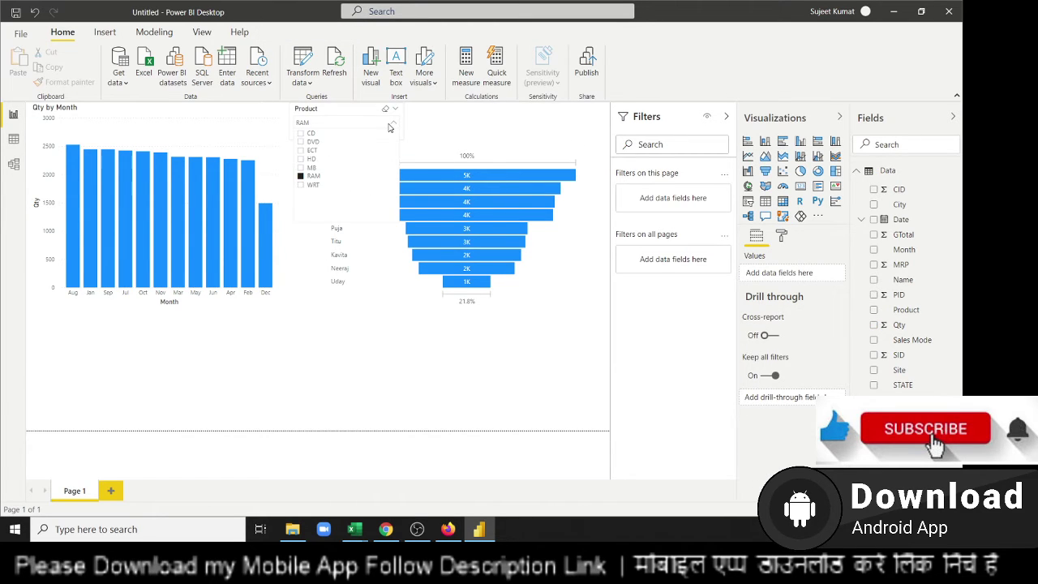
{"action": "left_click", "coordinate": [305, 160]}
Move the Product slicer over the column chart and turn its background off
{"action": "left_click", "coordinate": [419, 343]}
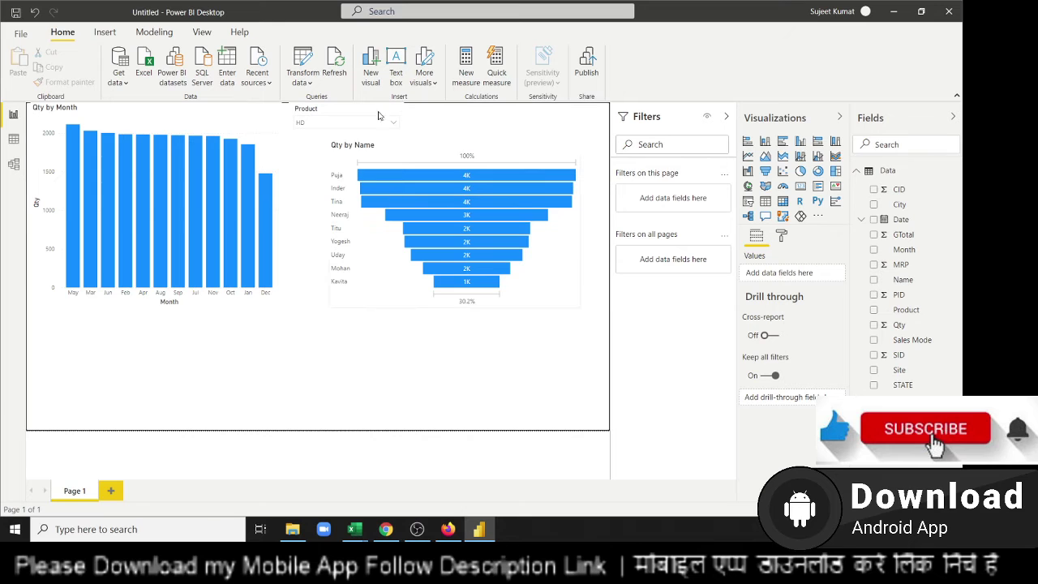
{"action": "left_click_drag", "start_coordinate": [365, 111], "coordinate": [111, 116]}
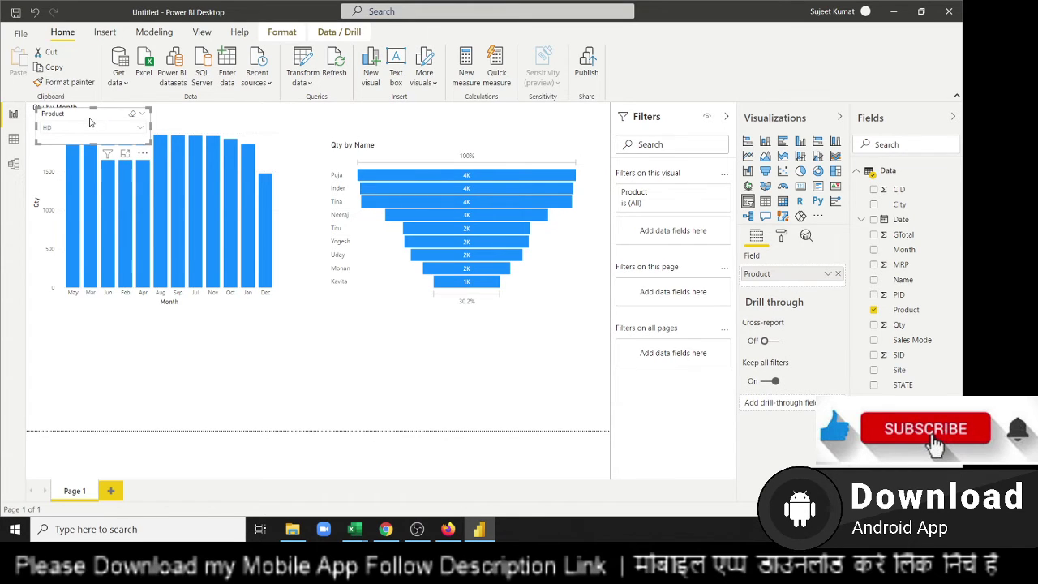
{"action": "mouse_move", "coordinate": [90, 117]}
{"action": "left_mouse_down"}
{"action": "mouse_move", "coordinate": [153, 111]}
{"action": "mouse_move", "coordinate": [127, 116]}
{"action": "left_mouse_up"}
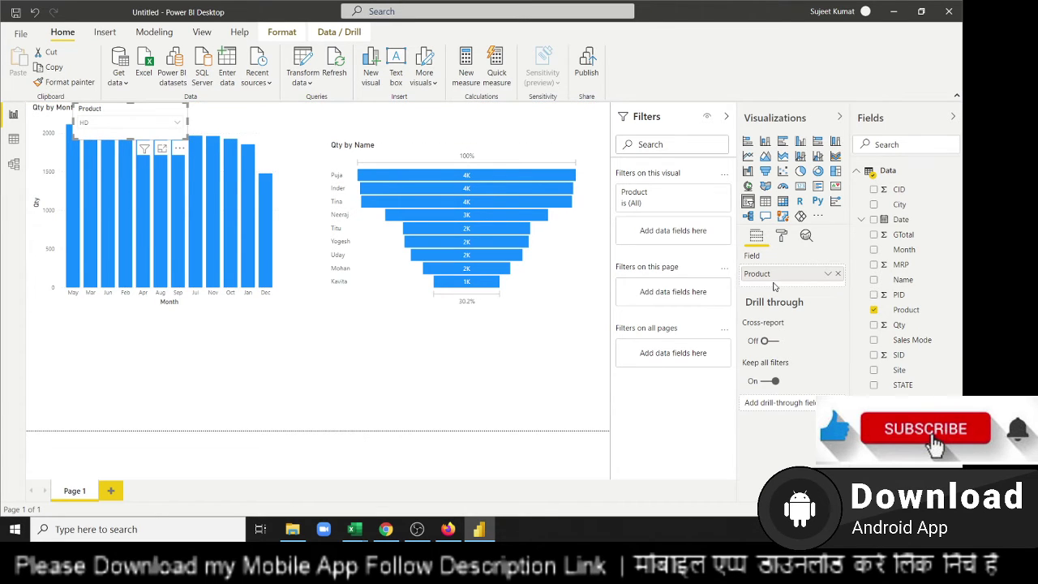
{"action": "left_click", "coordinate": [781, 236]}
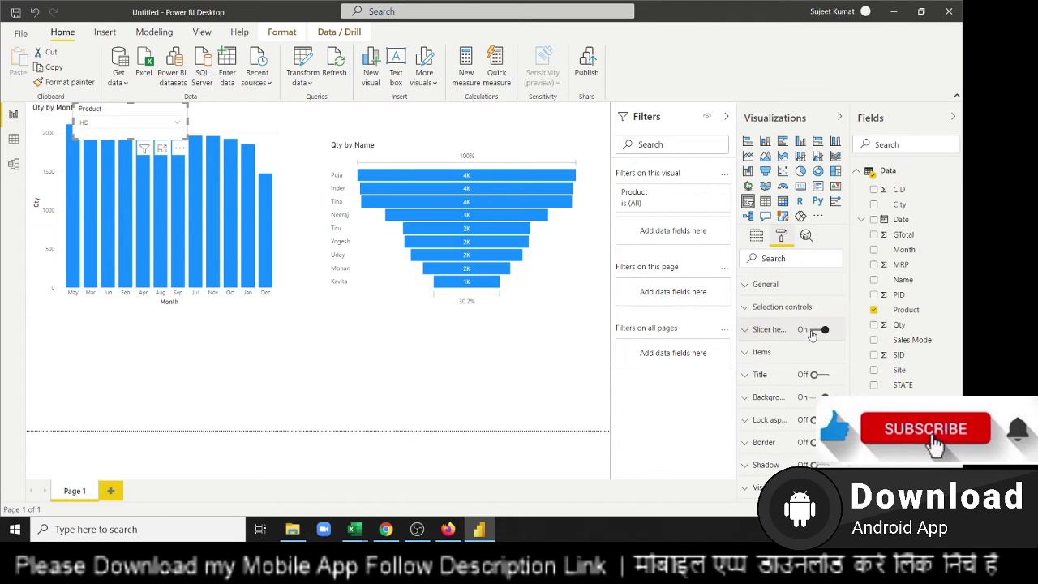
{"action": "left_click", "coordinate": [817, 398]}
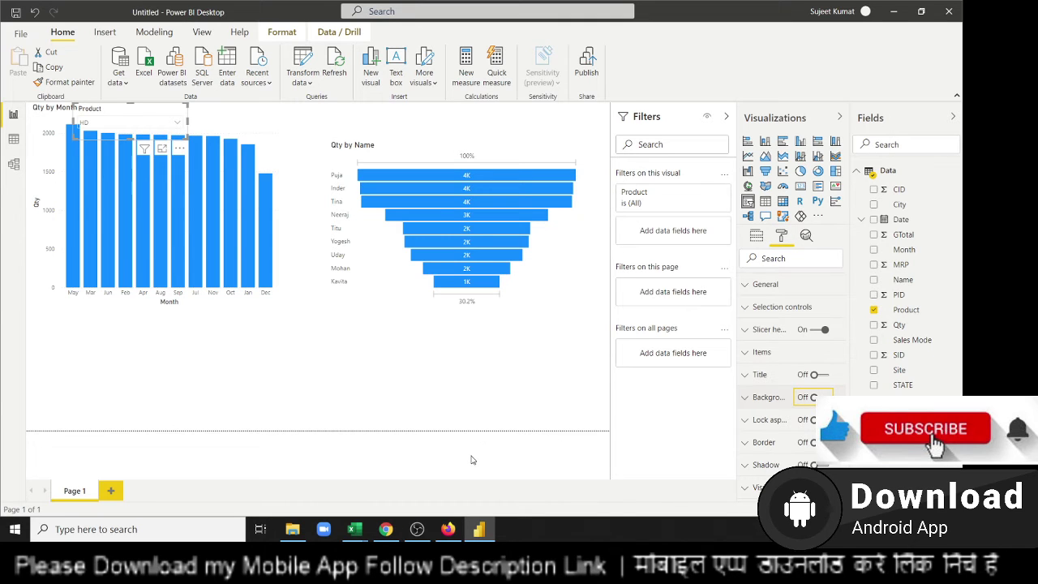
Nudge the slicer further right and delete the Qty by Name funnel chart
{"action": "left_click", "coordinate": [337, 375]}
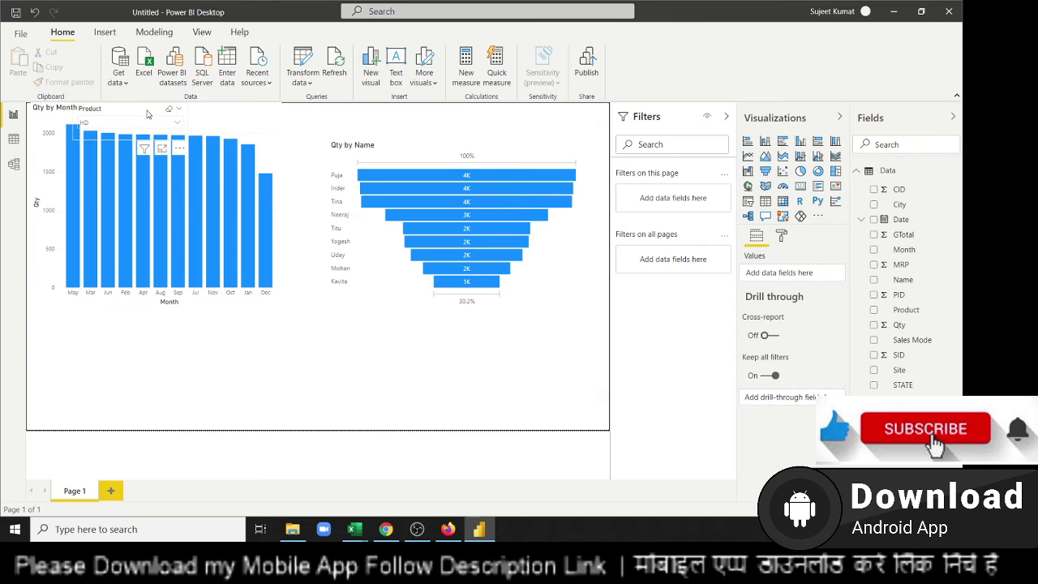
{"action": "left_click_drag", "start_coordinate": [147, 114], "coordinate": [186, 114]}
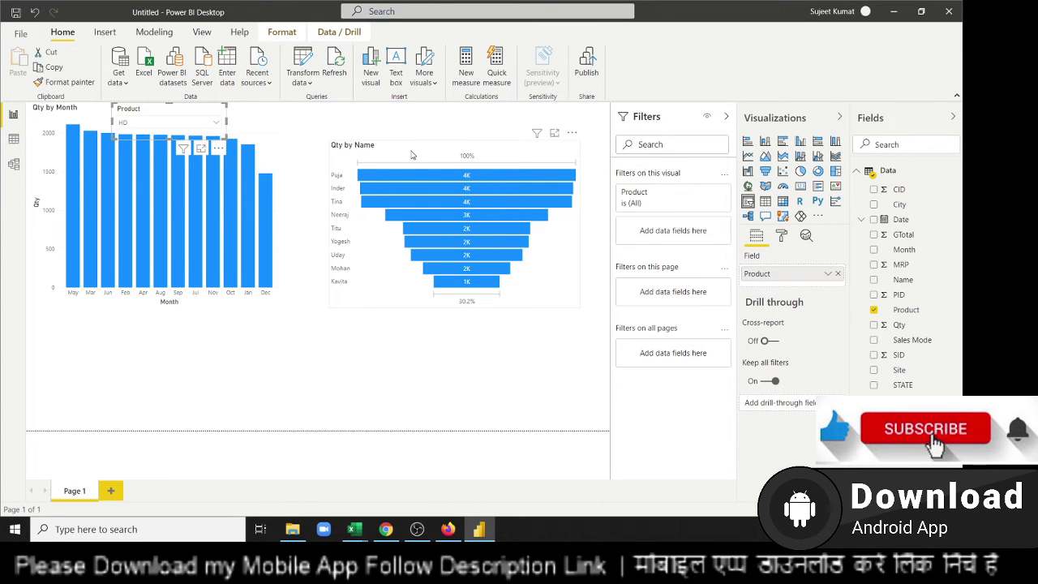
{"action": "left_click", "coordinate": [411, 154]}
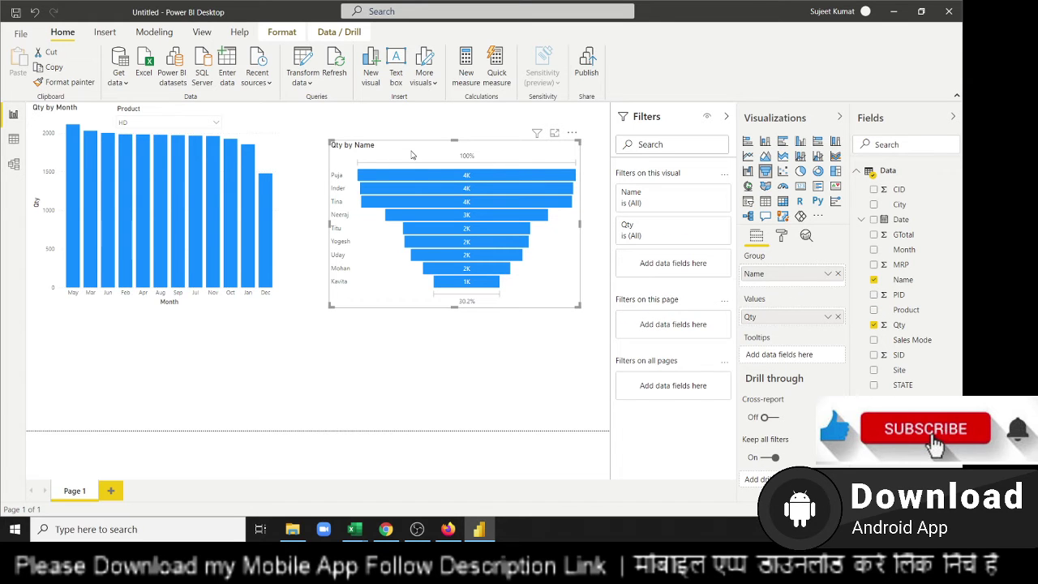
{"action": "key", "text": "Delete"}
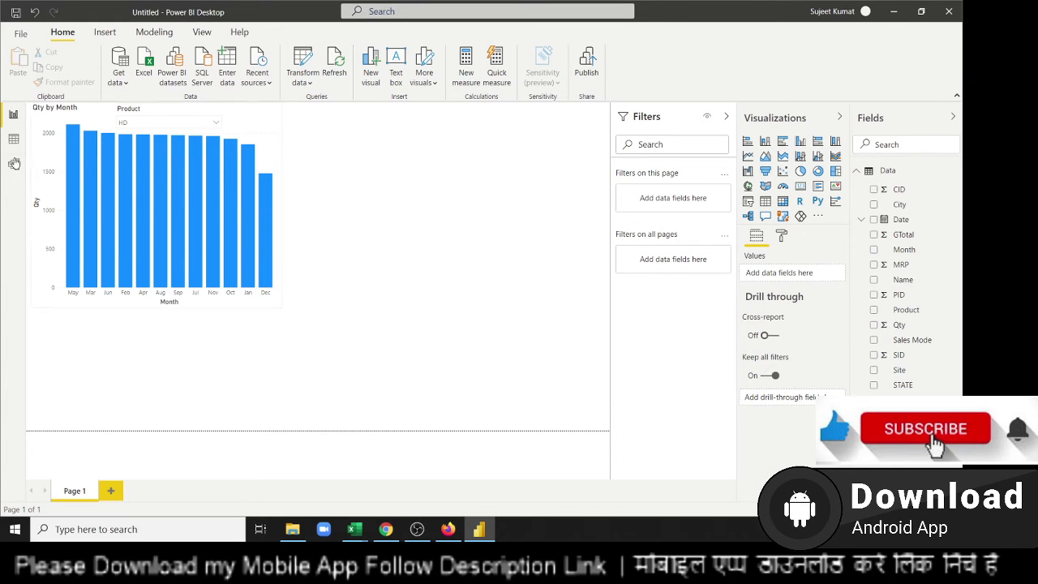
In Data view, create the calculated table NM = ALL(Data[Name])
{"action": "left_click", "coordinate": [13, 141]}
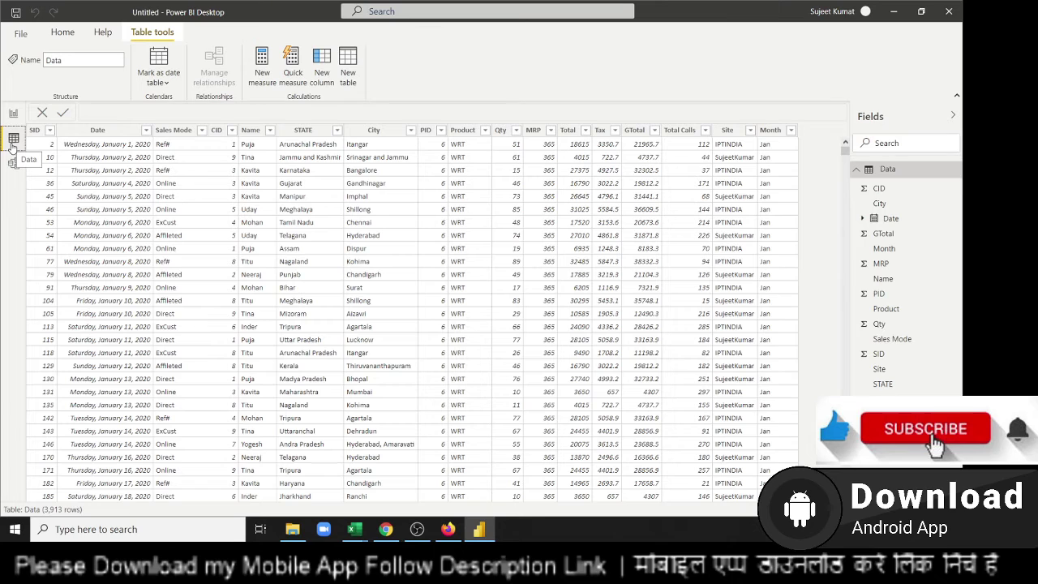
{"action": "left_click", "coordinate": [347, 72]}
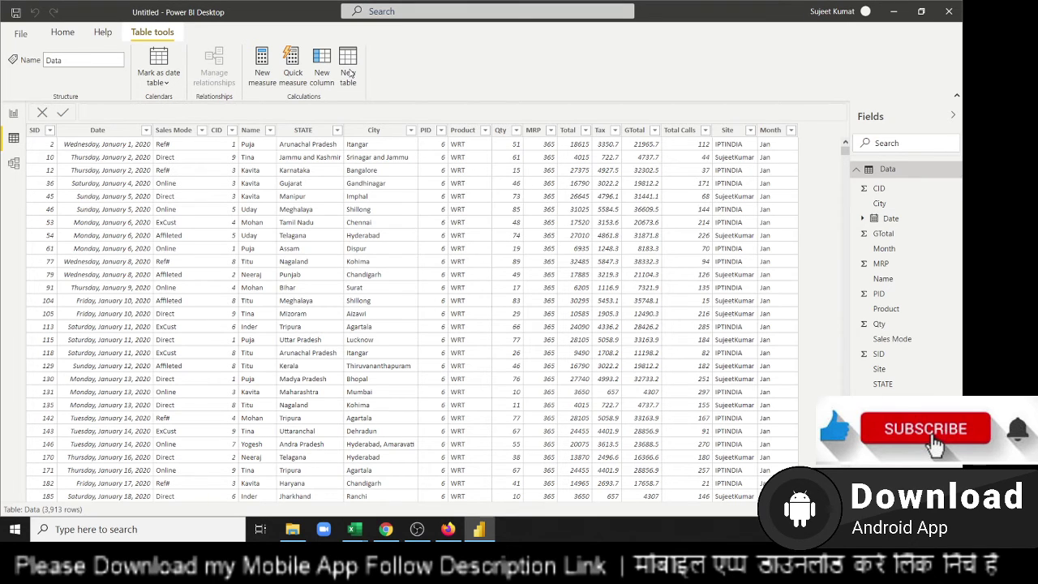
{"action": "left_click", "coordinate": [348, 73]}
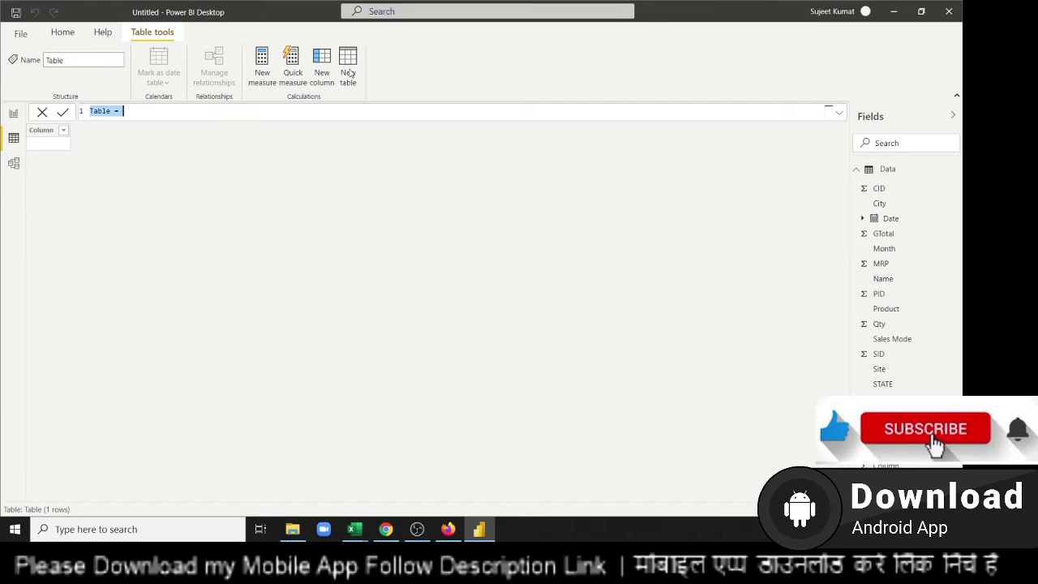
{"action": "key", "text": "End"}
{"action": "key", "text": "shift+Right"}
{"action": "key", "text": "shift+Right"}
{"action": "key", "text": "shift+Right"}
{"action": "key", "text": "shift+Right"}
{"action": "key", "text": "shift+Right"}
{"action": "type", "text": "NM = "}
{"action": "type", "text": "all"}
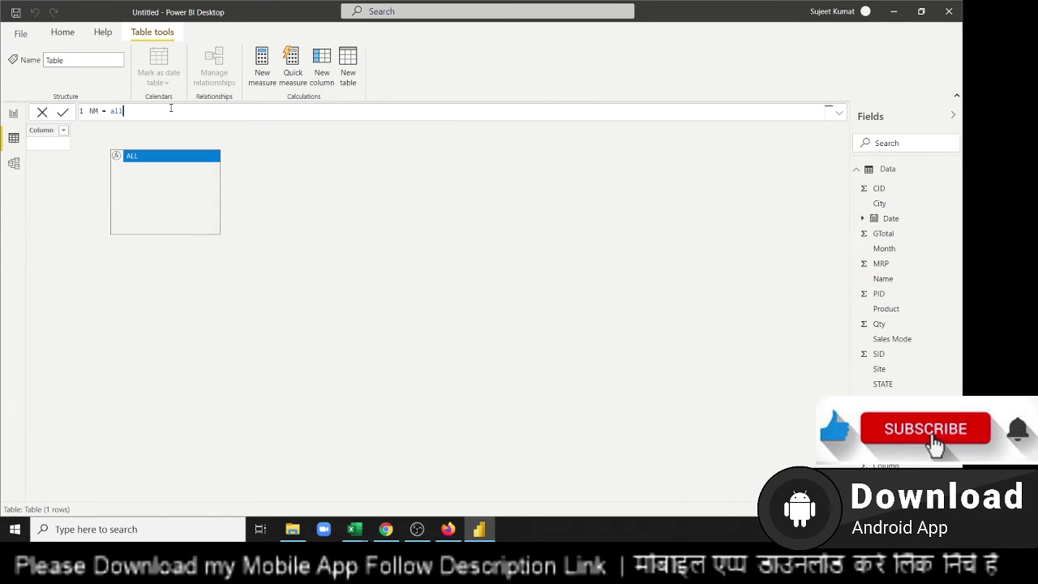
{"action": "key", "text": "Tab"}
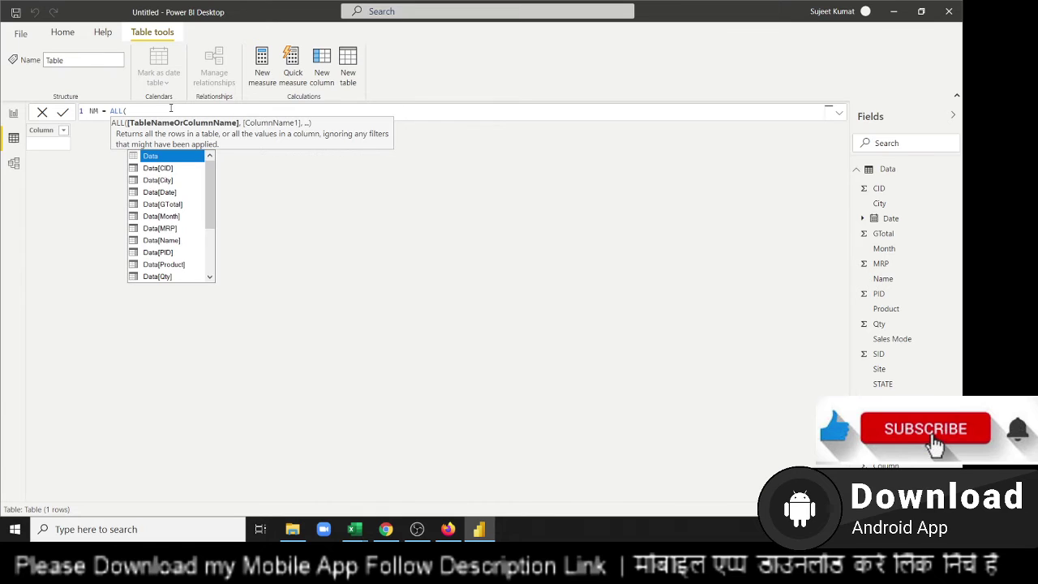
{"action": "key", "text": "Down"}
{"action": "key", "text": "Down"}
{"action": "key", "text": "Down"}
{"action": "key", "text": "Down"}
{"action": "key", "text": "Down"}
{"action": "key", "text": "Down"}
{"action": "key", "text": "Down"}
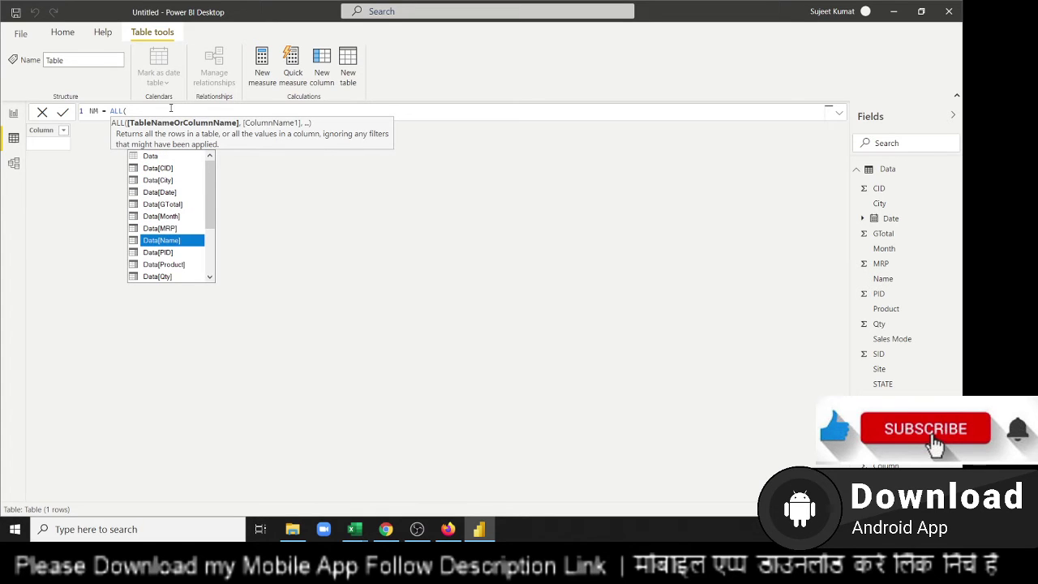
{"action": "key", "text": "Tab"}
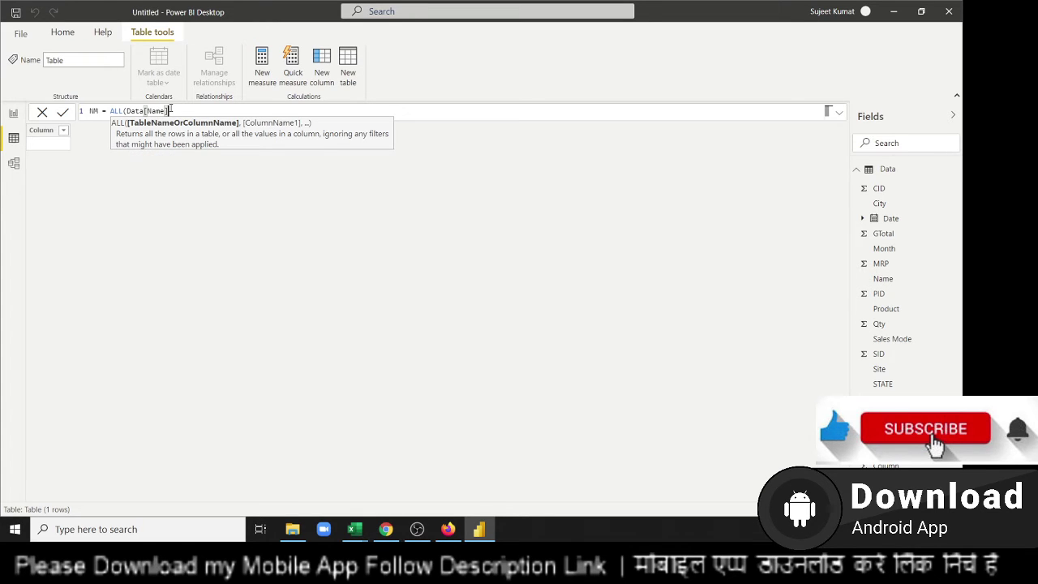
{"action": "type", "text": ")"}
{"action": "key", "text": "Return"}
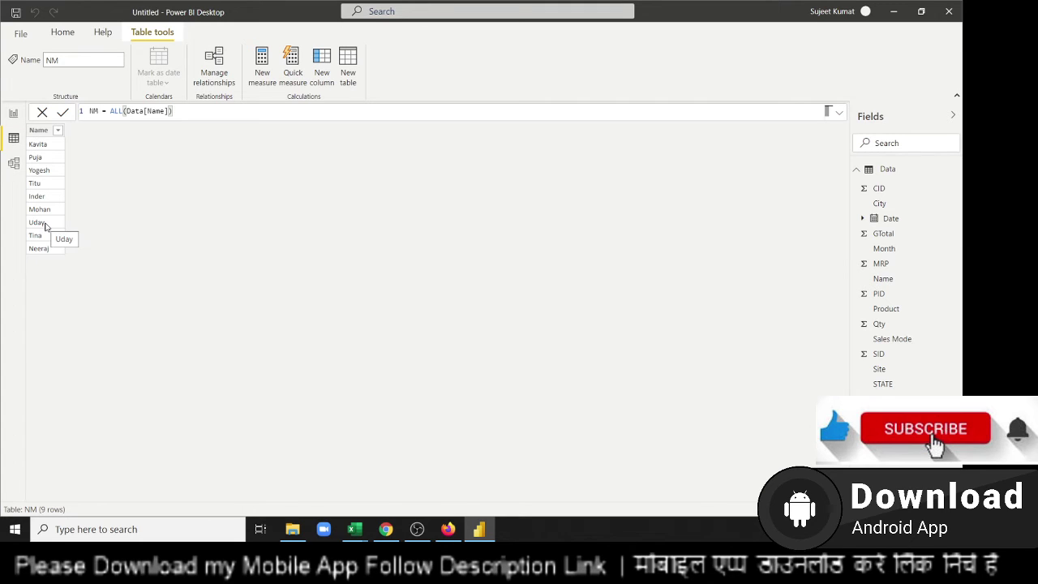
Add a new NM column named Qty and start its formula with SUMX
{"action": "left_click", "coordinate": [330, 81]}
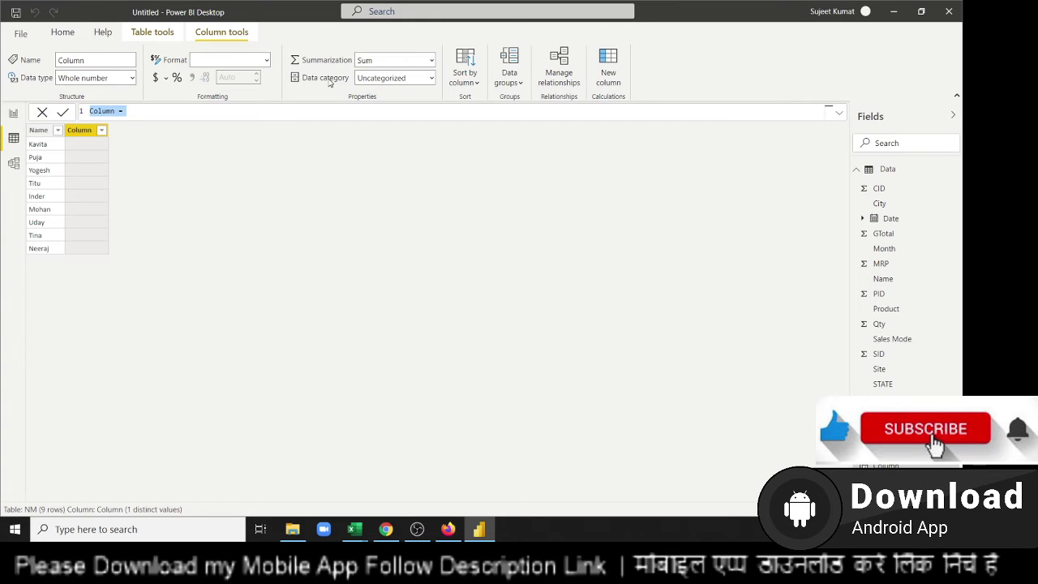
{"action": "double_click", "coordinate": [110, 111]}
{"action": "type", "text": "Qty"}
{"action": "left_click", "coordinate": [116, 111]}
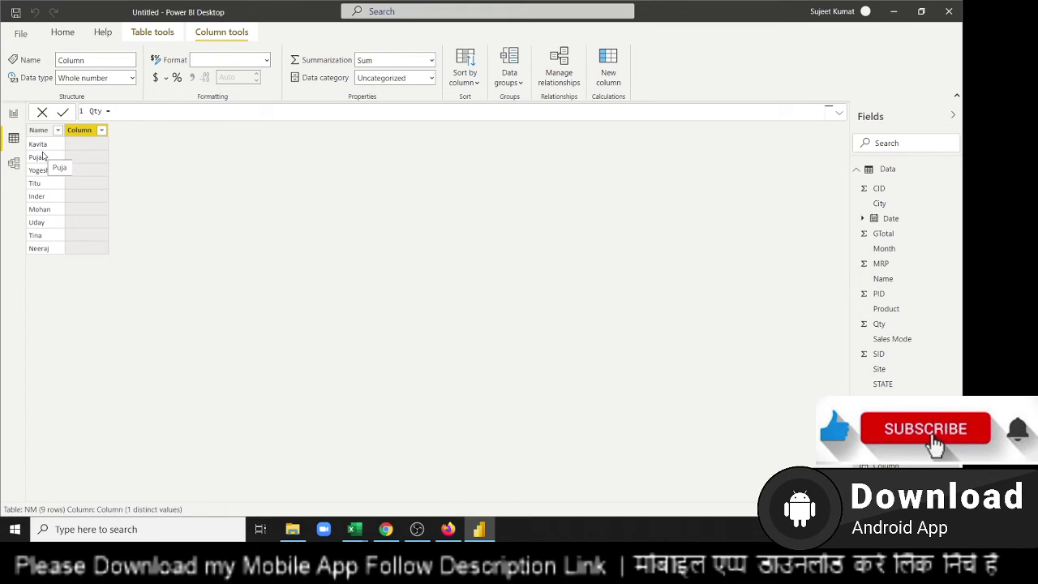
{"action": "type", "text": "sum"}
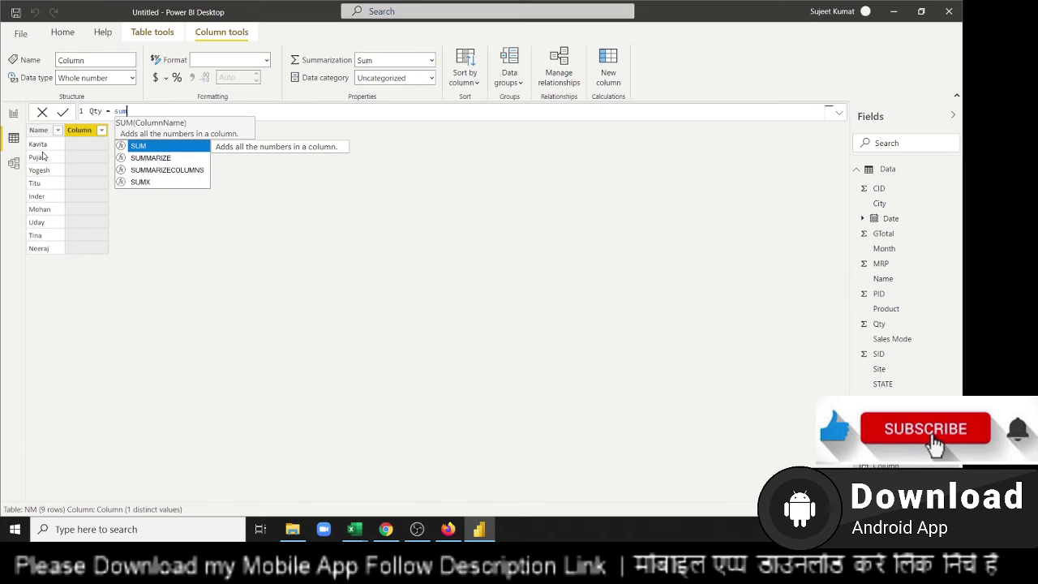
{"action": "key", "text": "Down"}
{"action": "key", "text": "Down"}
{"action": "key", "text": "Down"}
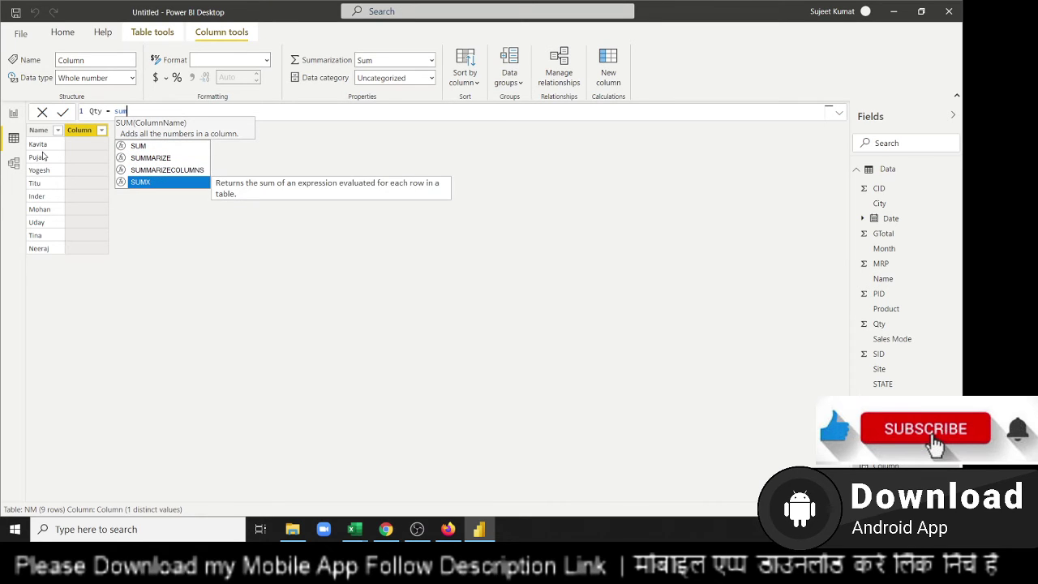
{"action": "key", "text": "Tab"}
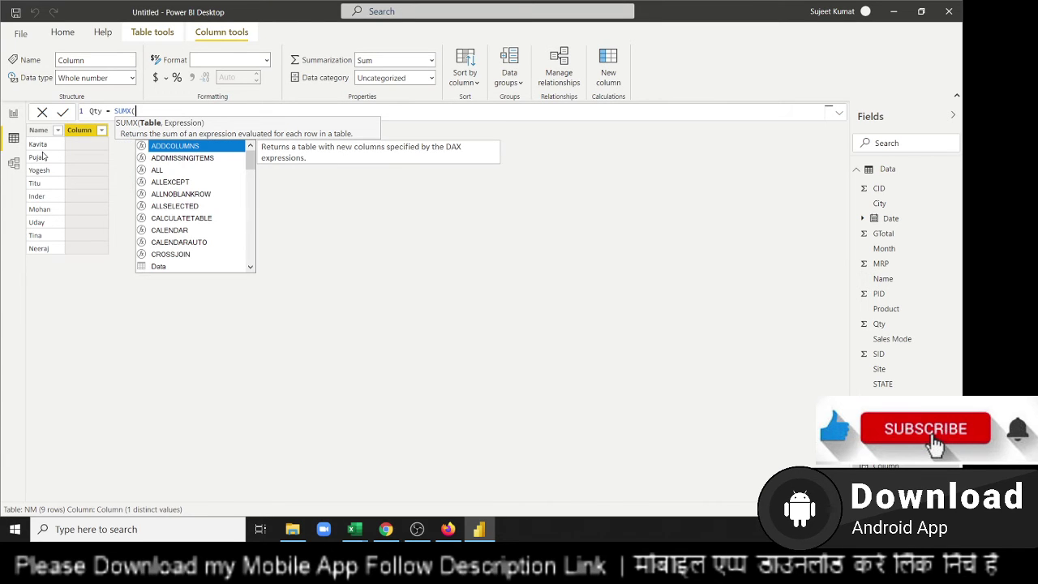
Enter the SUMX table argument FILTER(Data, Data[Name]=NM[Name])
{"action": "type", "text": "fi"}
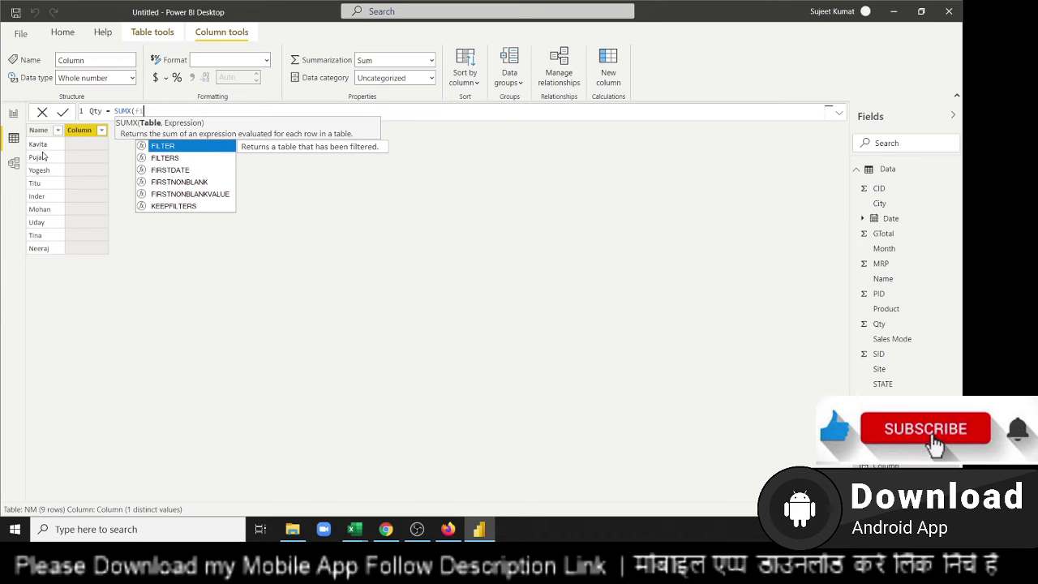
{"action": "key", "text": "Tab"}
{"action": "type", "text": "d"}
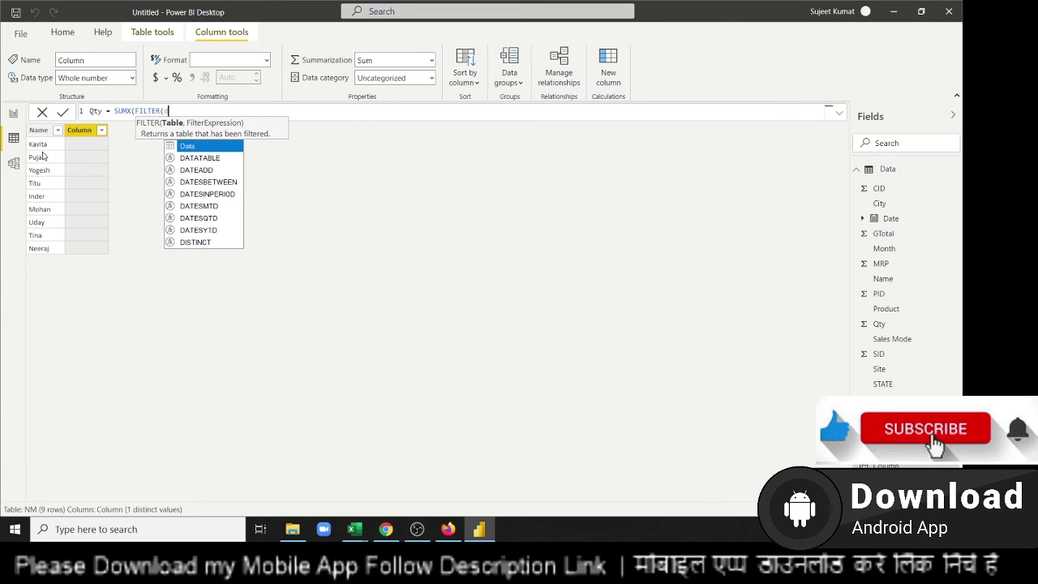
{"action": "type", "text": "a"}
{"action": "key", "text": "Tab"}
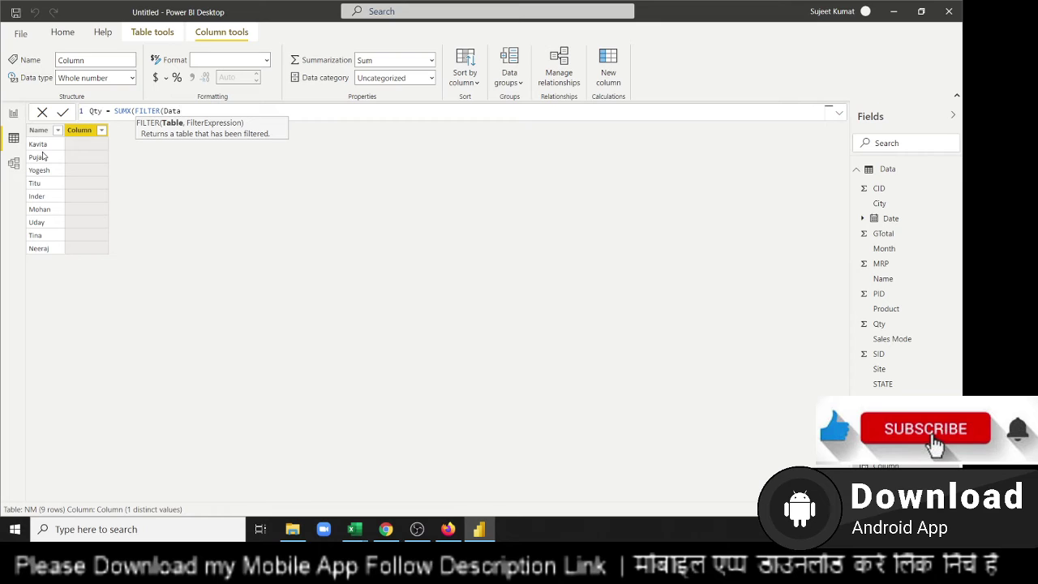
{"action": "type", "text": ","}
{"action": "type", "text": "da"}
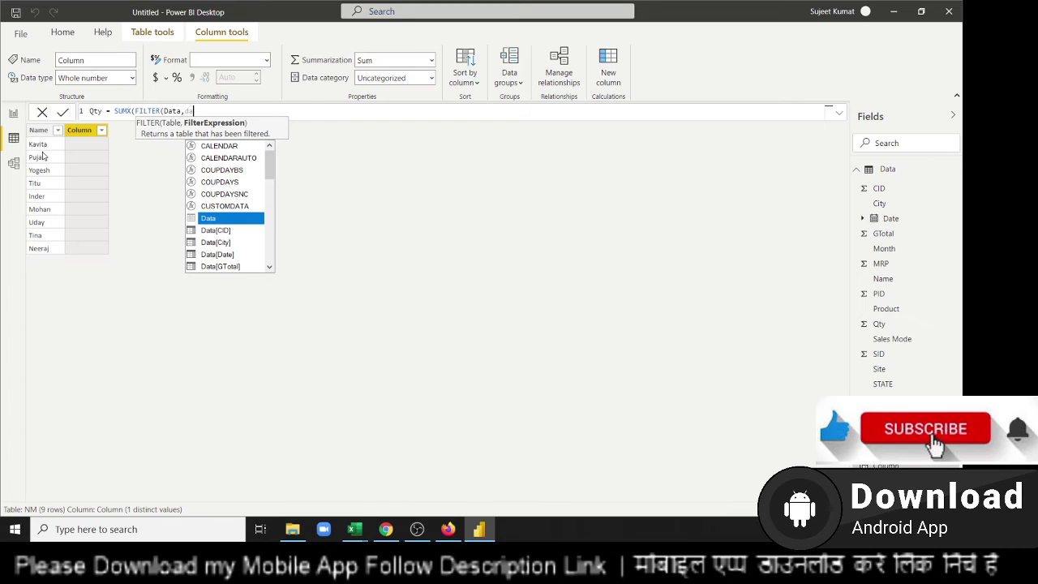
{"action": "key", "text": "Down"}
{"action": "key", "text": "Down"}
{"action": "key", "text": "Down"}
{"action": "key", "text": "Down"}
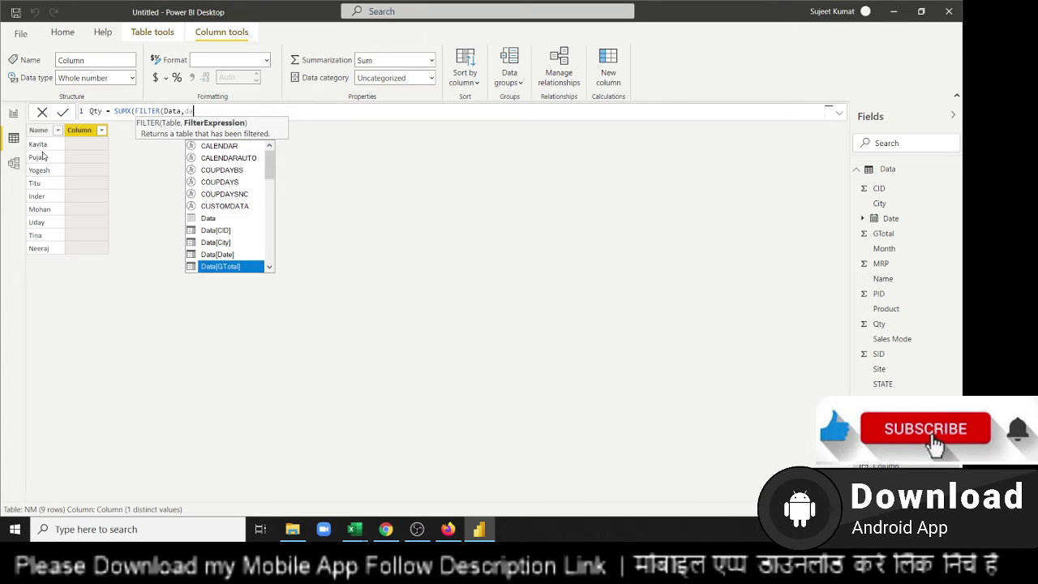
{"action": "key", "text": "Down"}
{"action": "key", "text": "Down"}
{"action": "key", "text": "Down"}
{"action": "key", "text": "Up"}
{"action": "key", "text": "Tab"}
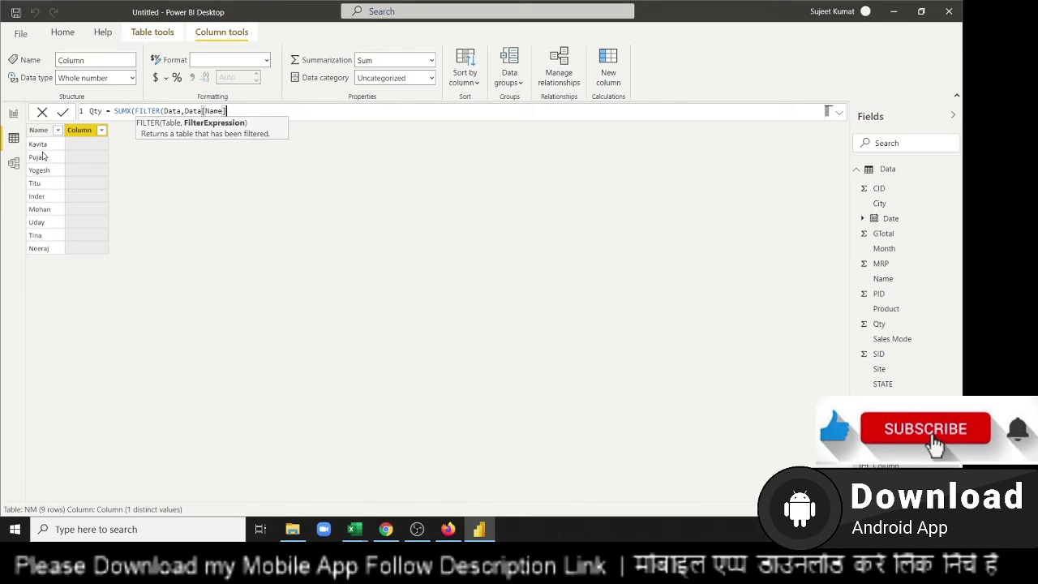
{"action": "type", "text": "="}
{"action": "type", "text": "nm"}
{"action": "key", "text": "Down"}
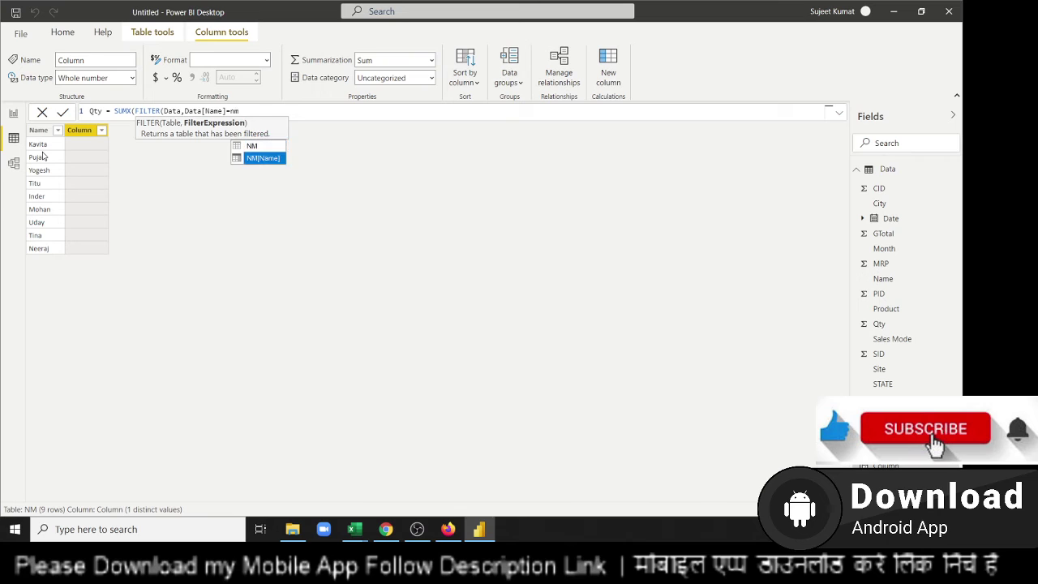
{"action": "key", "text": "Tab"}
Finish the formula with Data[Qty], commit it, and return to Report view
{"action": "type", "text": ")"}
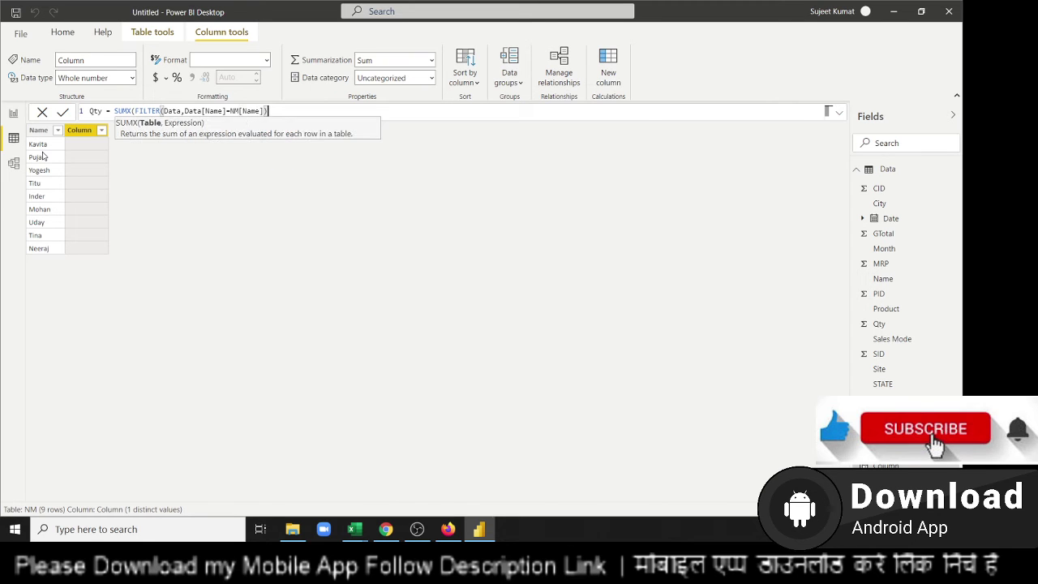
{"action": "type", "text": ",q"}
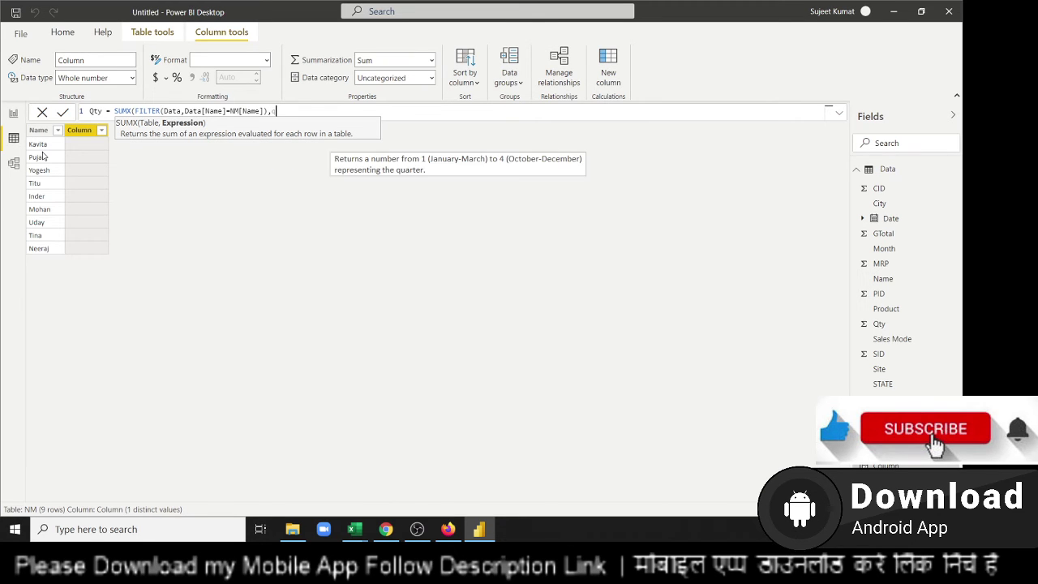
{"action": "key", "text": "Up"}
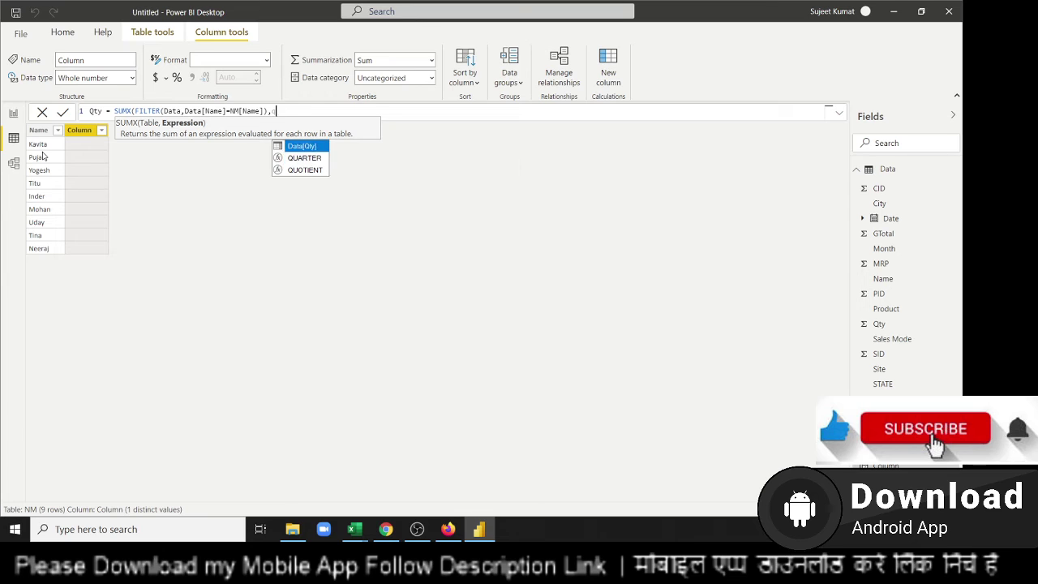
{"action": "key", "text": "Tab"}
{"action": "type", "text": ")"}
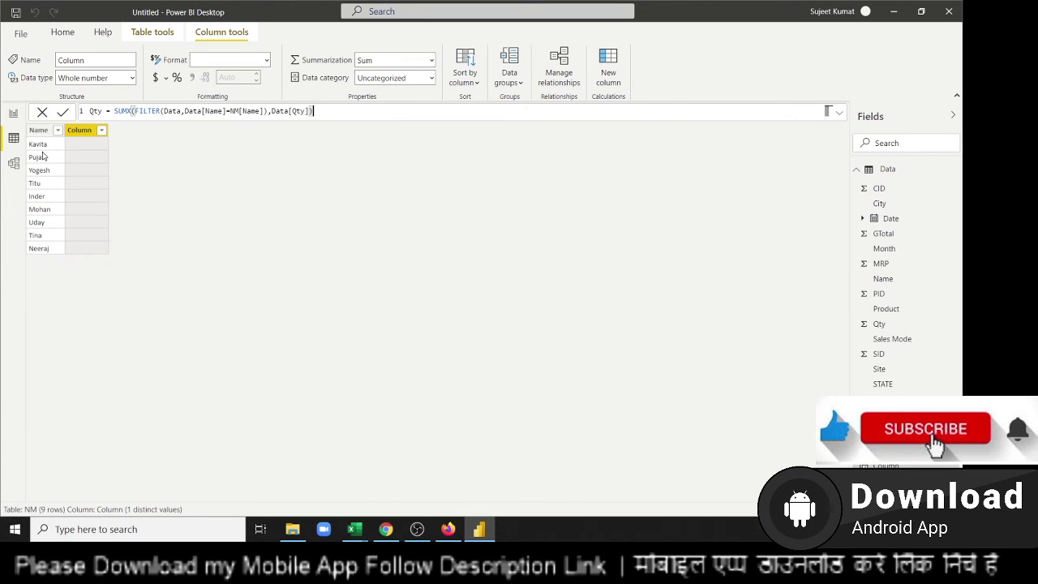
{"action": "key", "text": "Return"}
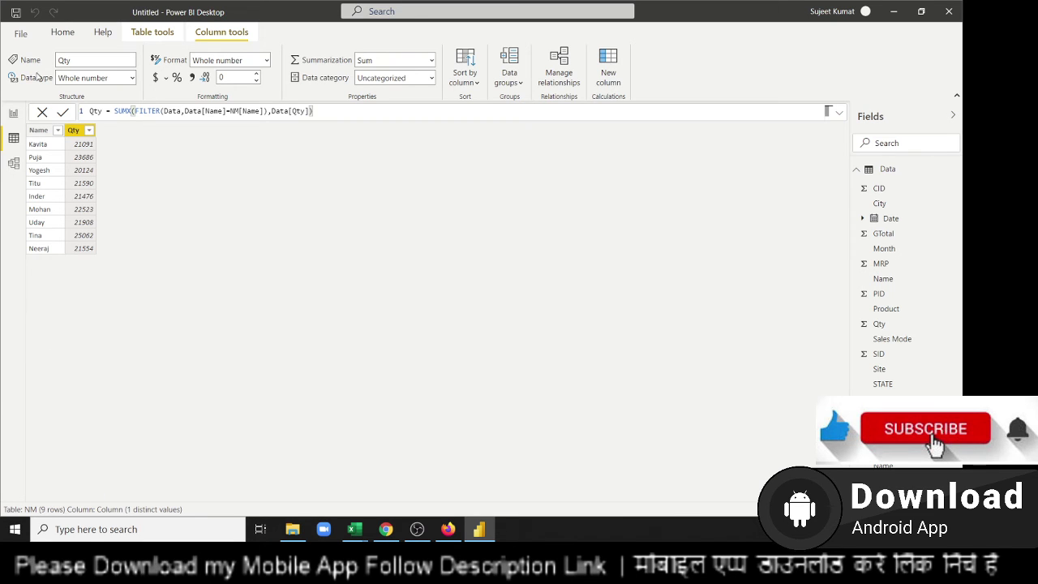
{"action": "left_click", "coordinate": [13, 114]}
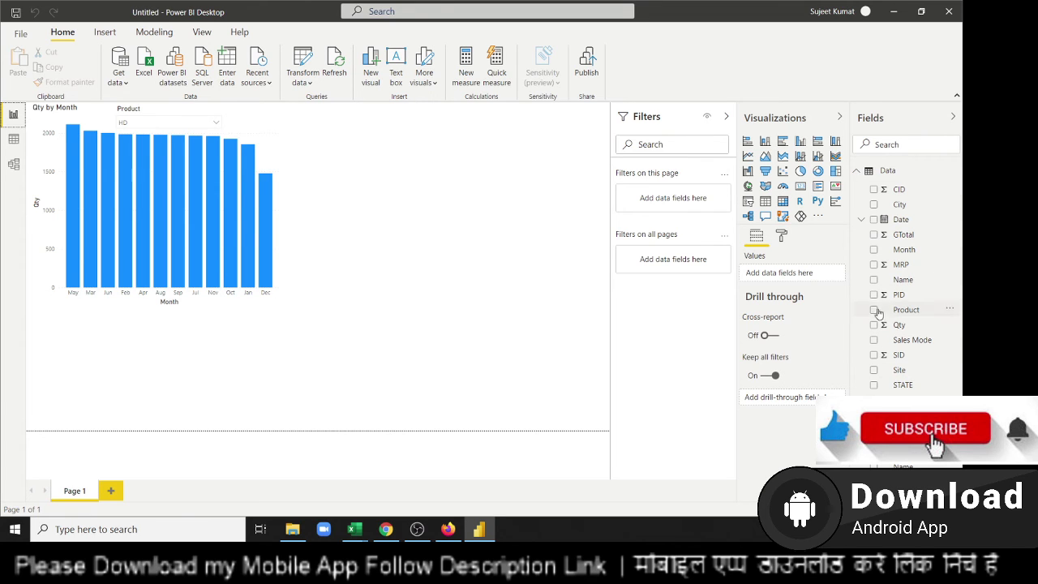
Build a funnel of NM Name and Qty and place it beside the column chart
{"action": "left_click", "coordinate": [861, 173]}
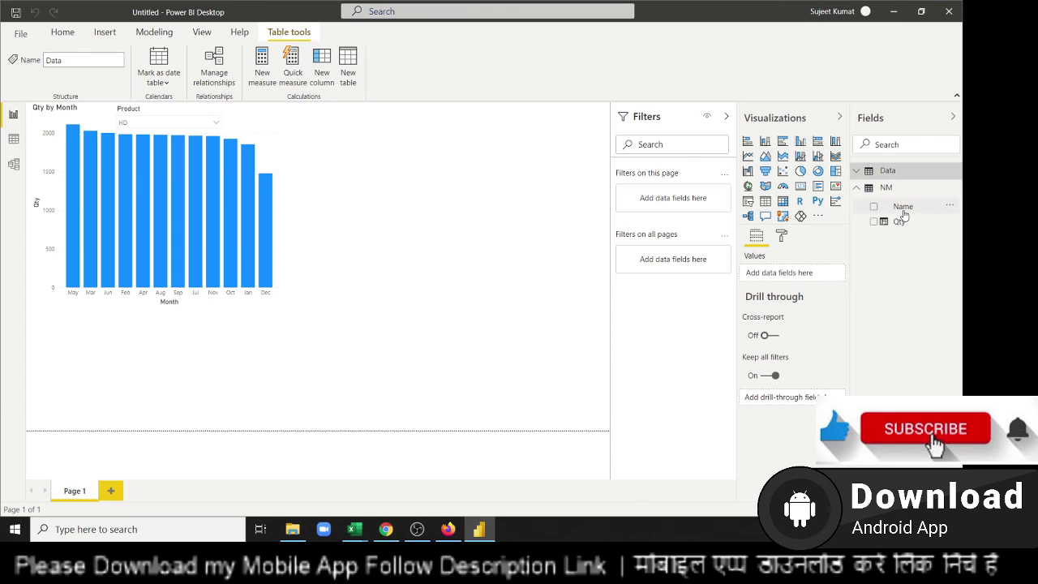
{"action": "mouse_move", "coordinate": [899, 207]}
{"action": "left_mouse_down"}
{"action": "mouse_move", "coordinate": [596, 234]}
{"action": "mouse_move", "coordinate": [497, 210]}
{"action": "left_mouse_up"}
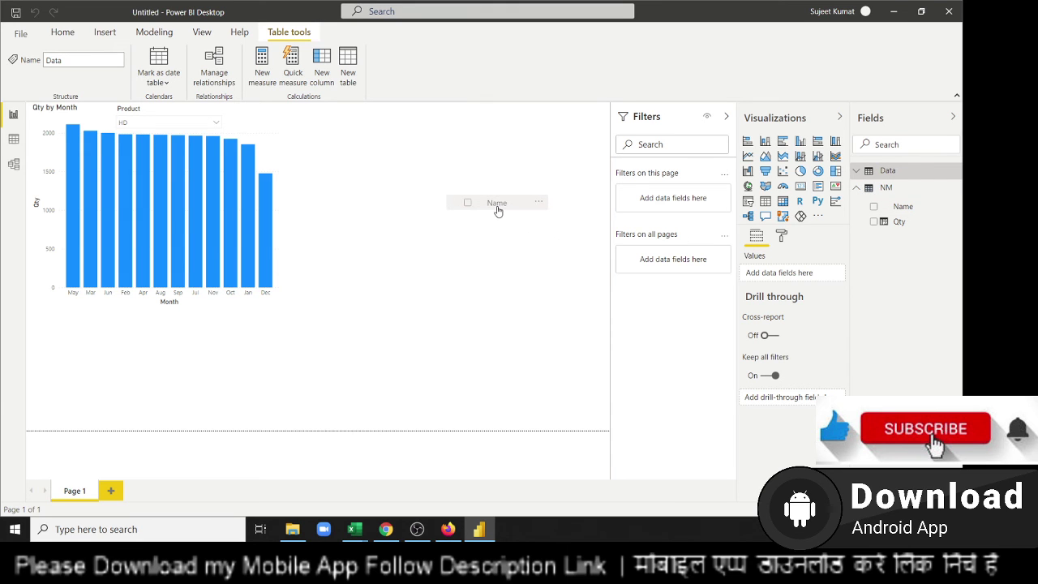
{"action": "left_click_drag", "start_coordinate": [498, 211], "coordinate": [479, 269]}
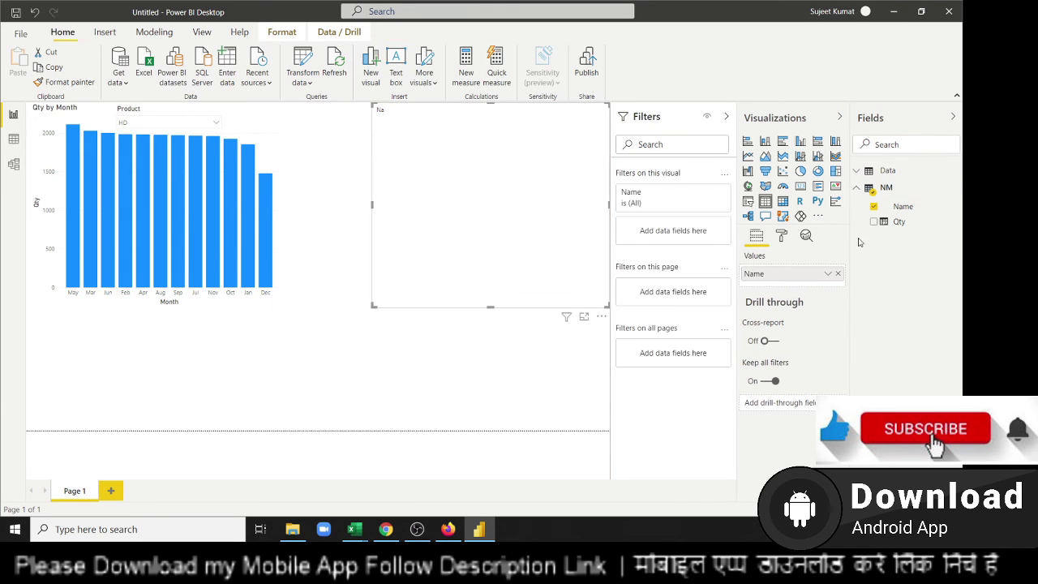
{"action": "left_click_drag", "start_coordinate": [895, 224], "coordinate": [495, 204]}
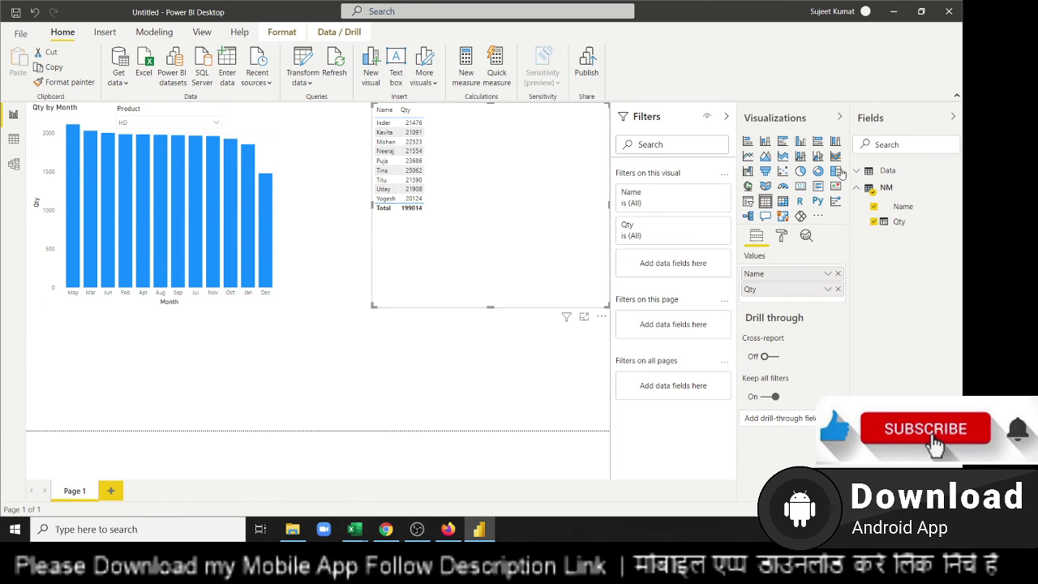
{"action": "left_click", "coordinate": [765, 171]}
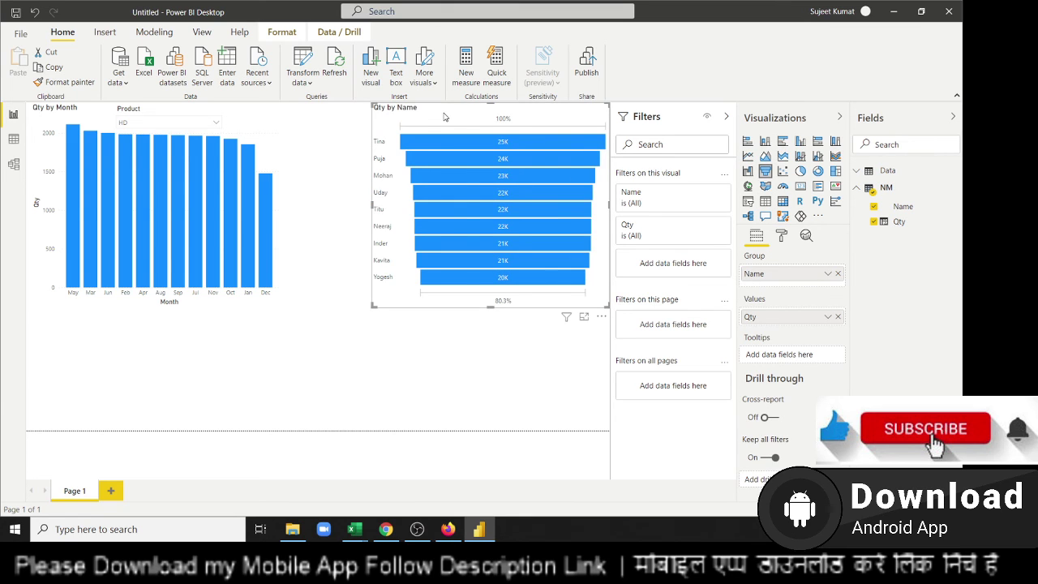
{"action": "left_click_drag", "start_coordinate": [443, 117], "coordinate": [375, 122]}
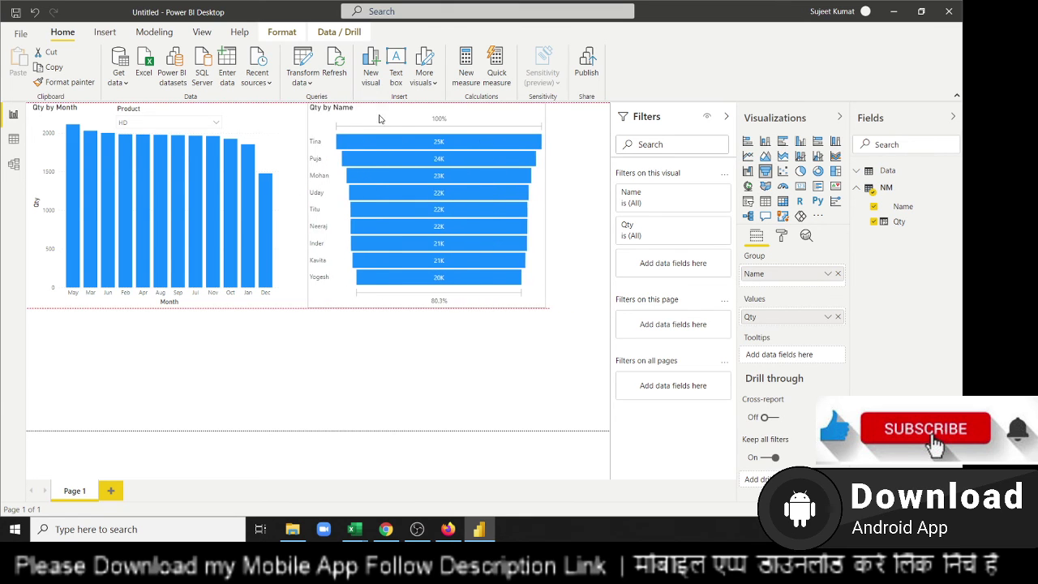
{"action": "left_click", "coordinate": [162, 363]}
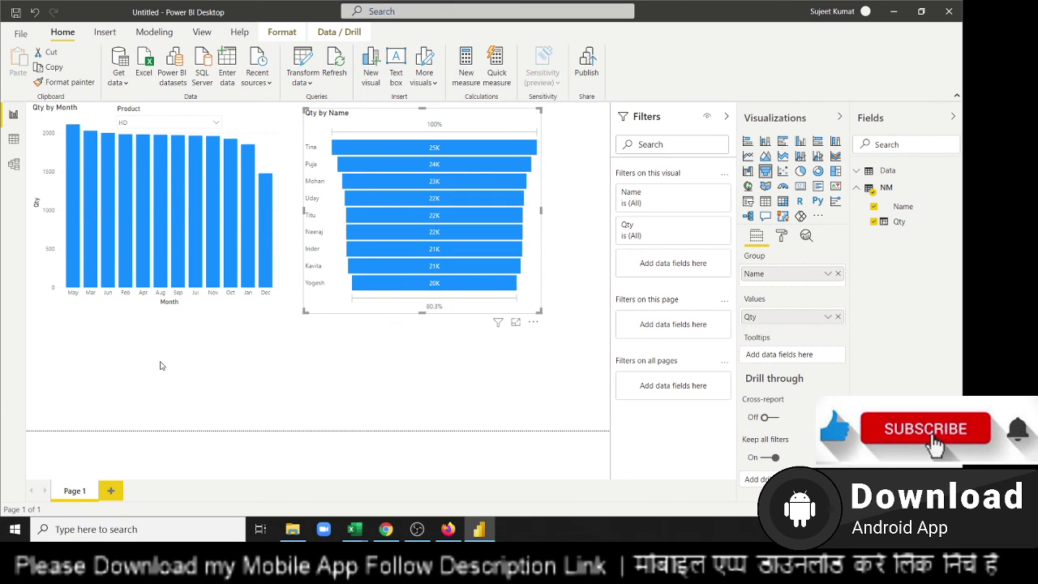
Set the Product slicer to DVD, then minimize Power BI Desktop
{"action": "left_click", "coordinate": [217, 122]}
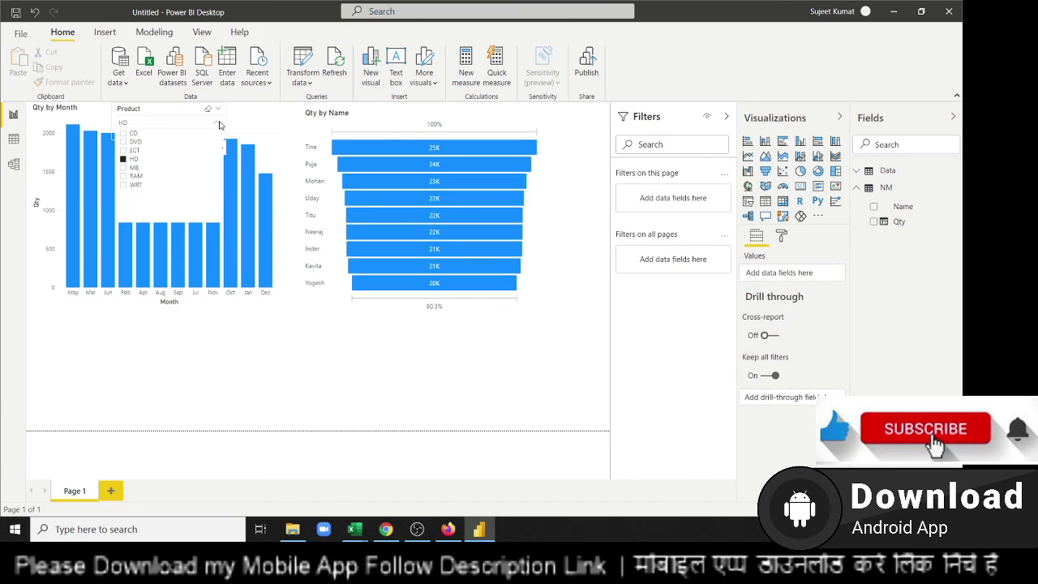
{"action": "left_click", "coordinate": [136, 142]}
{"action": "left_click", "coordinate": [125, 142]}
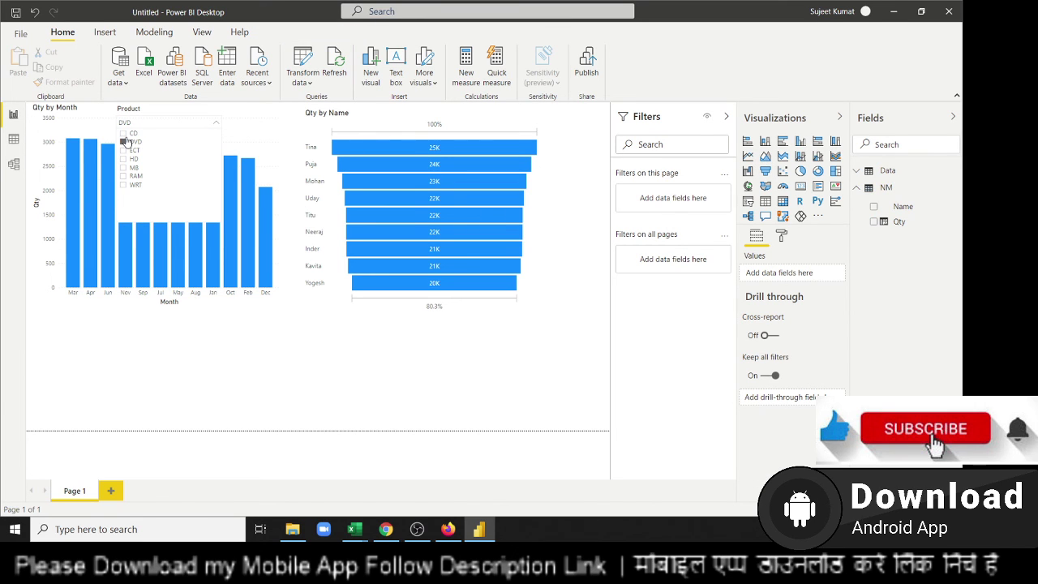
{"action": "left_click", "coordinate": [126, 142]}
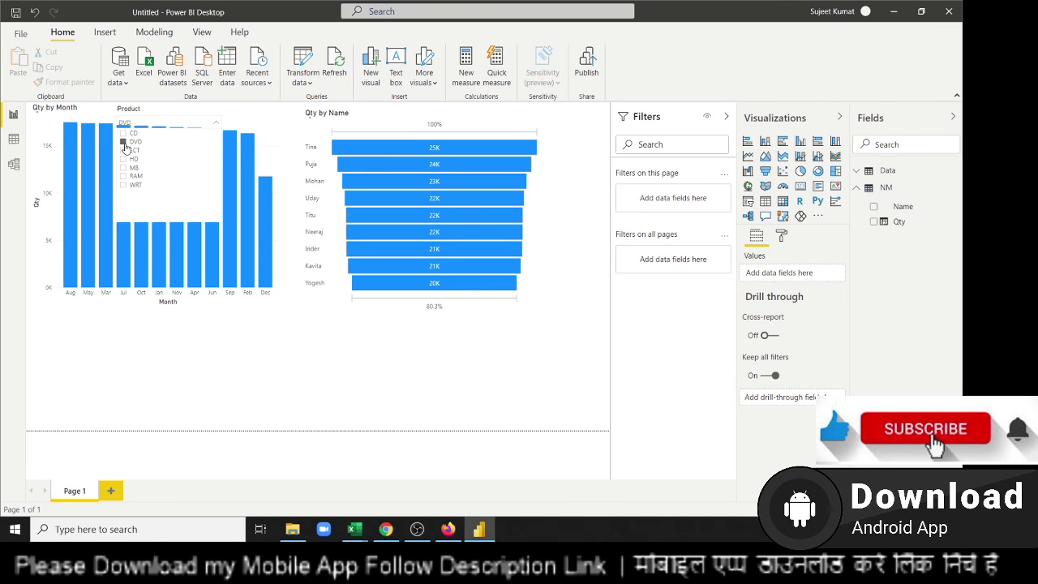
{"action": "left_click", "coordinate": [127, 328]}
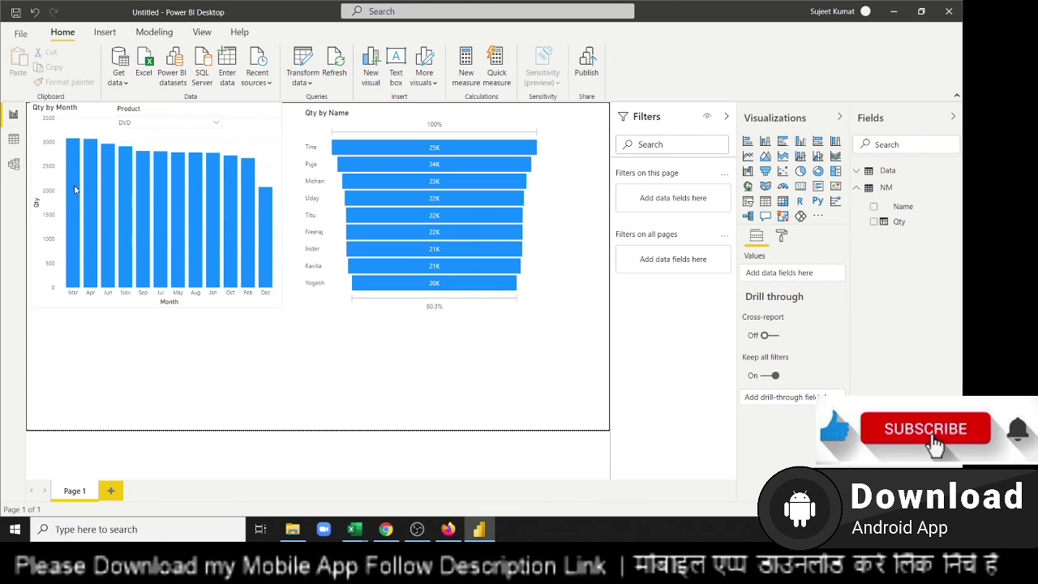
{"action": "mouse_move", "coordinate": [406, 175]}
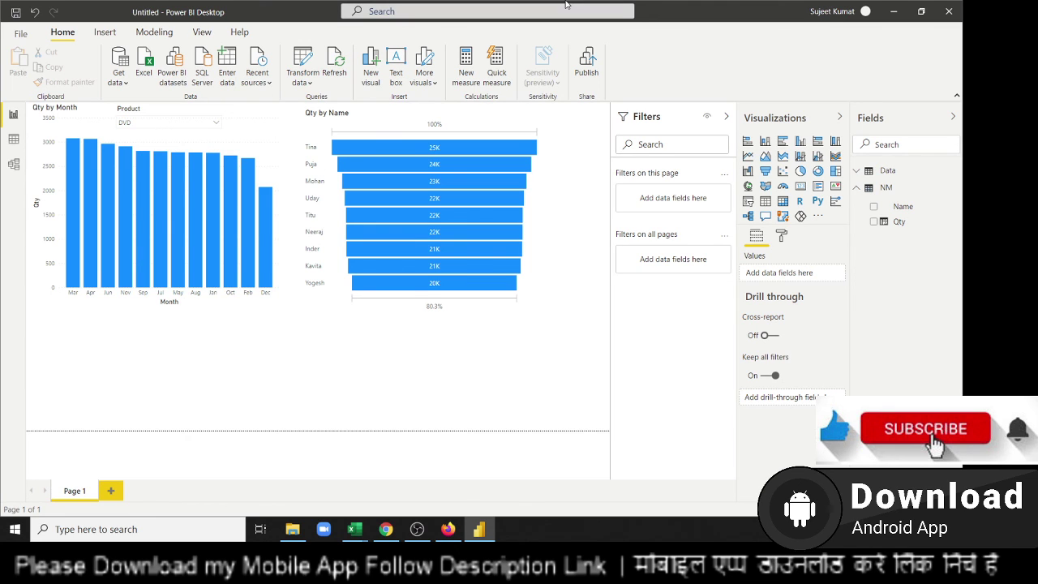
{"action": "left_click", "coordinate": [894, 15]}
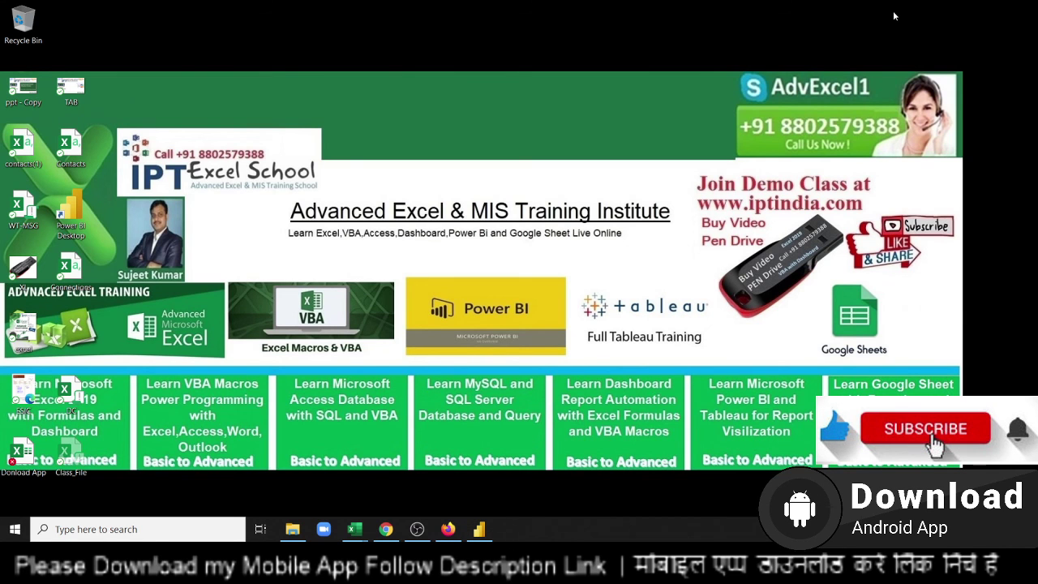